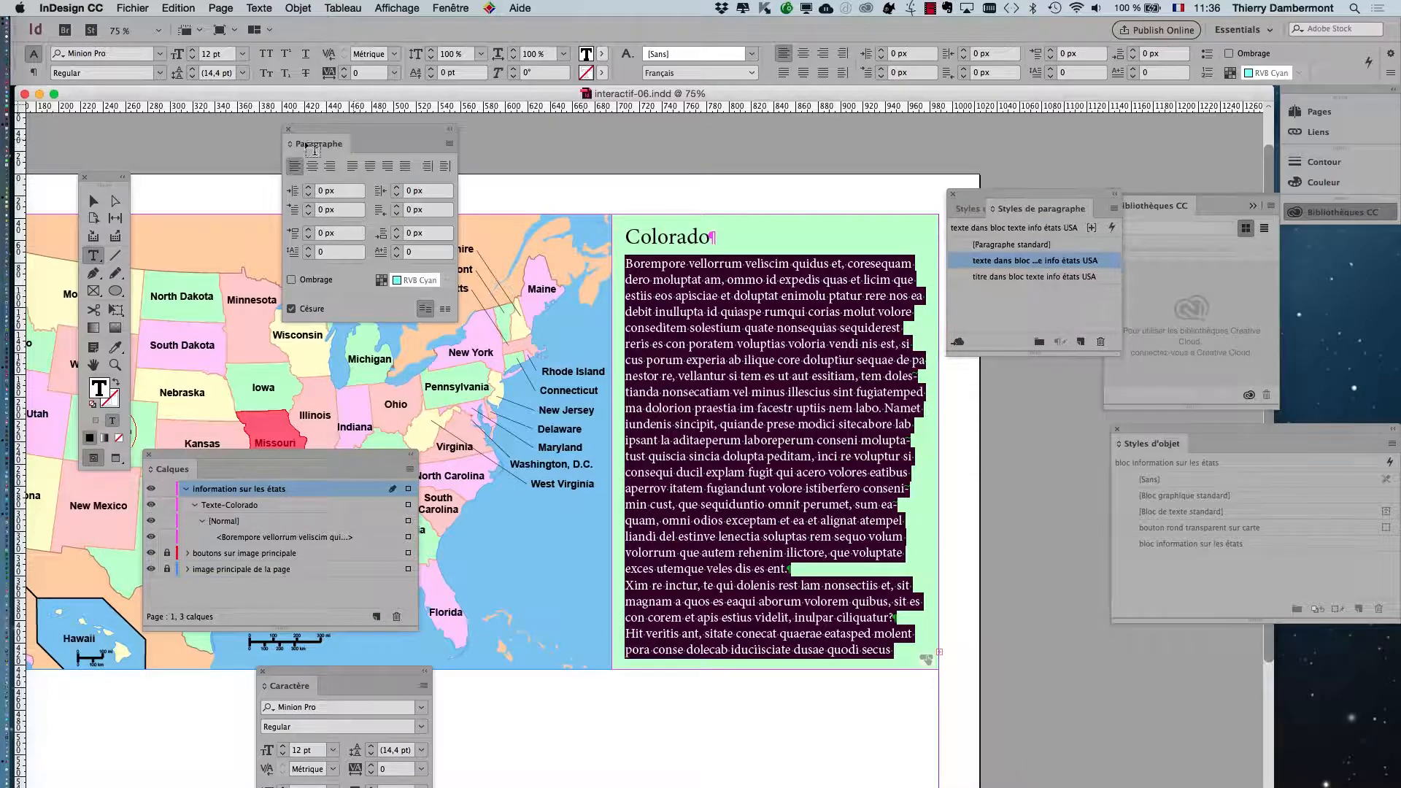
Step: Select the Colorado text frame and place the layers list over it
left_click(94, 201)
left_click(733, 432)
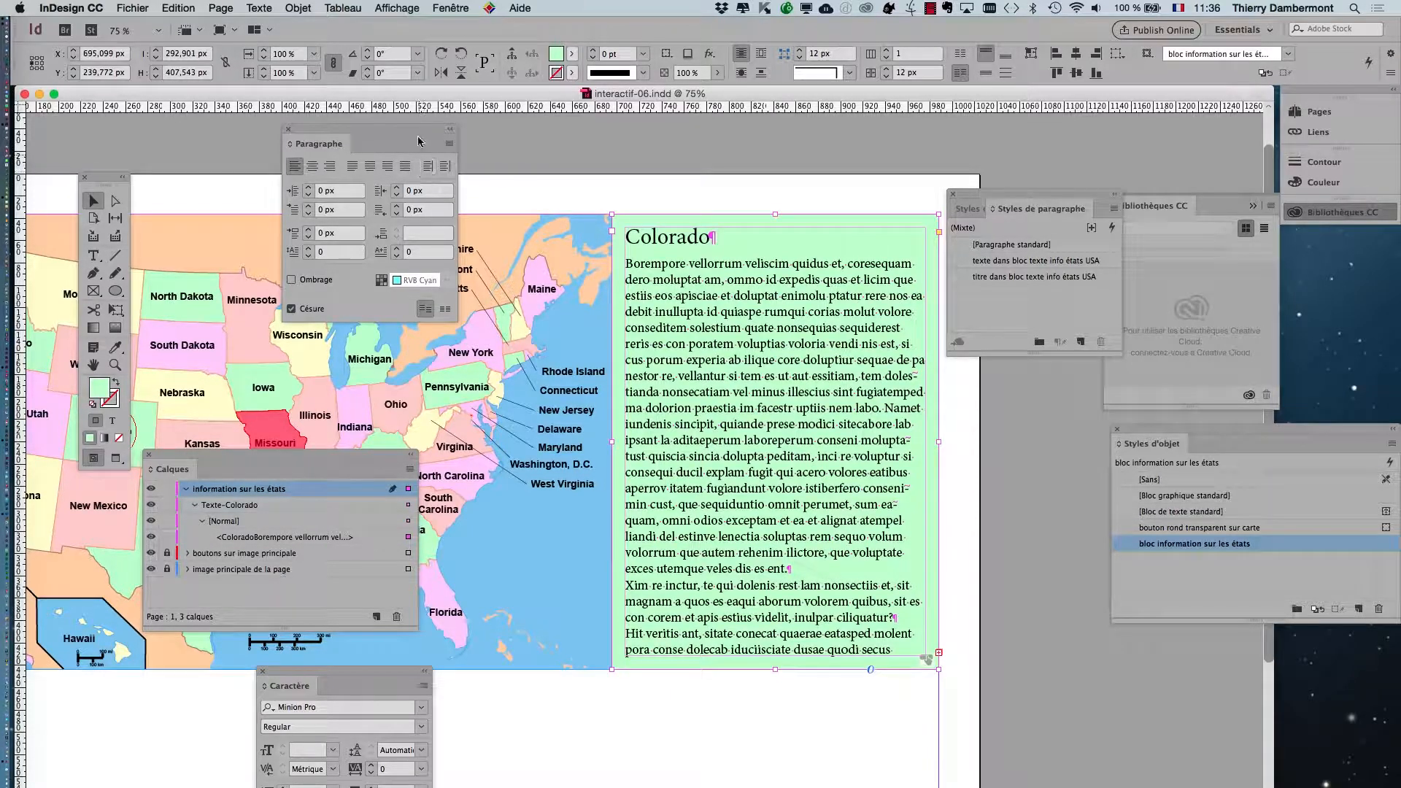
left_click(453, 7)
left_click(456, 7)
left_click_drag(324, 452, 835, 329)
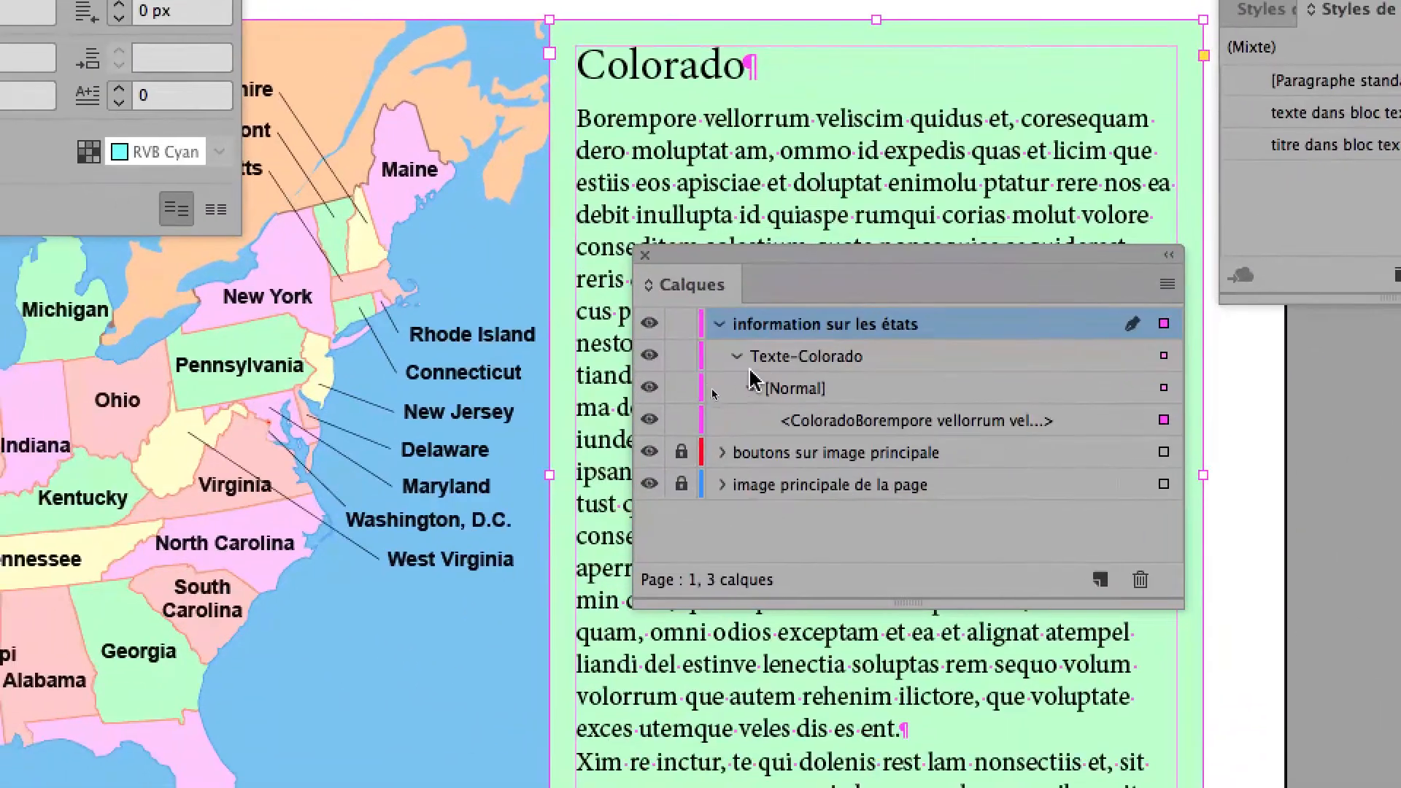
Step: Collapse the Texte-Colorado button in the information sur les états layer and duplicate it there
left_click(576, 434)
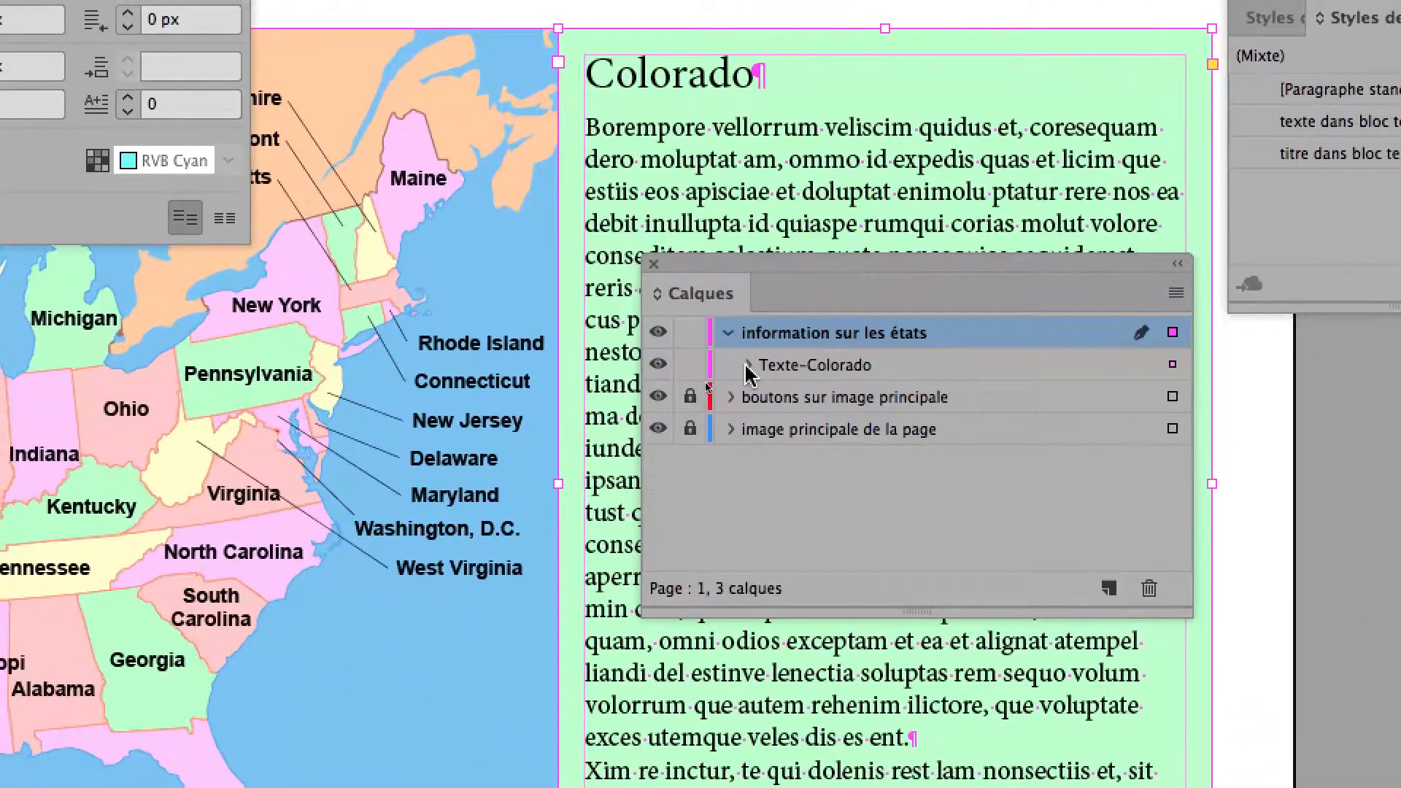
left_click(749, 434)
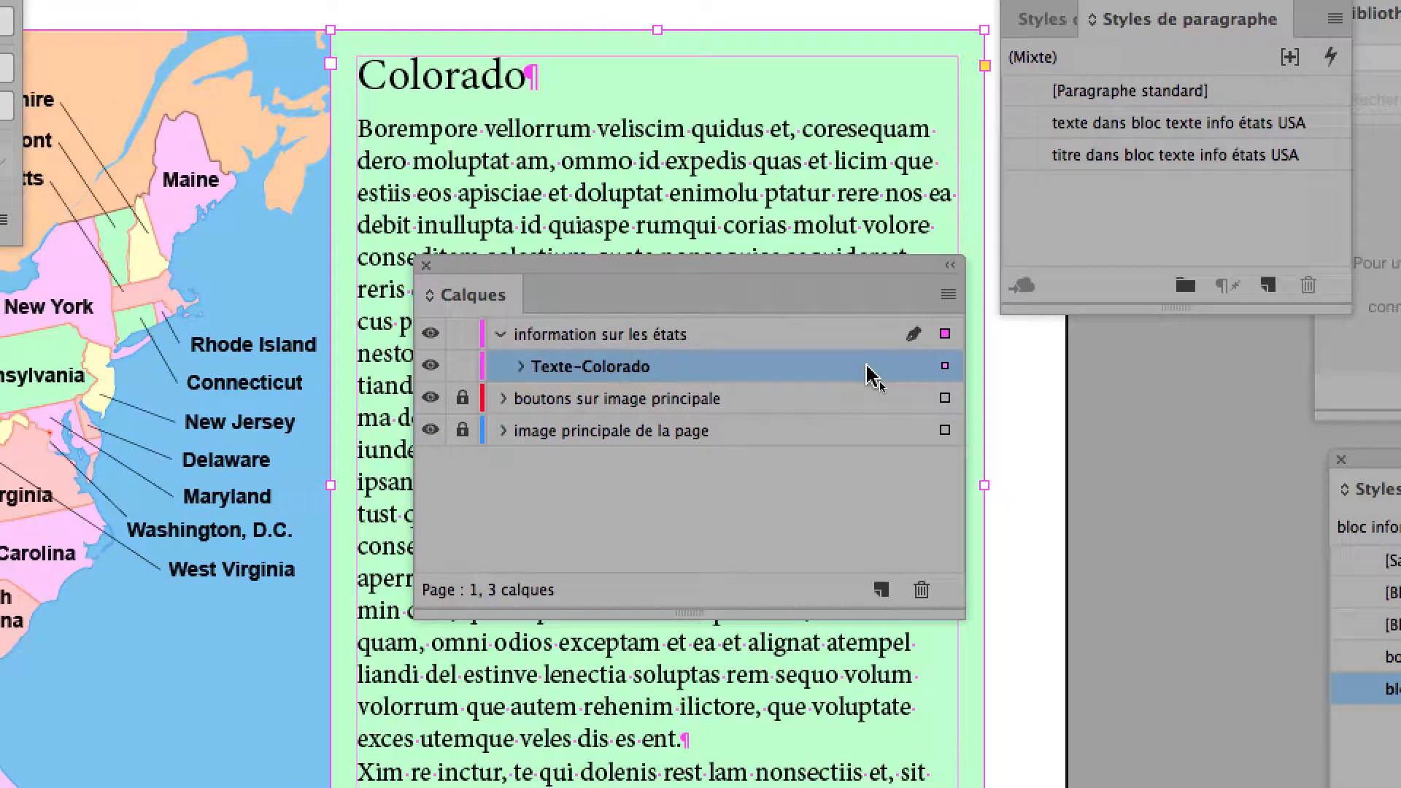
left_click_drag(876, 365, 895, 592)
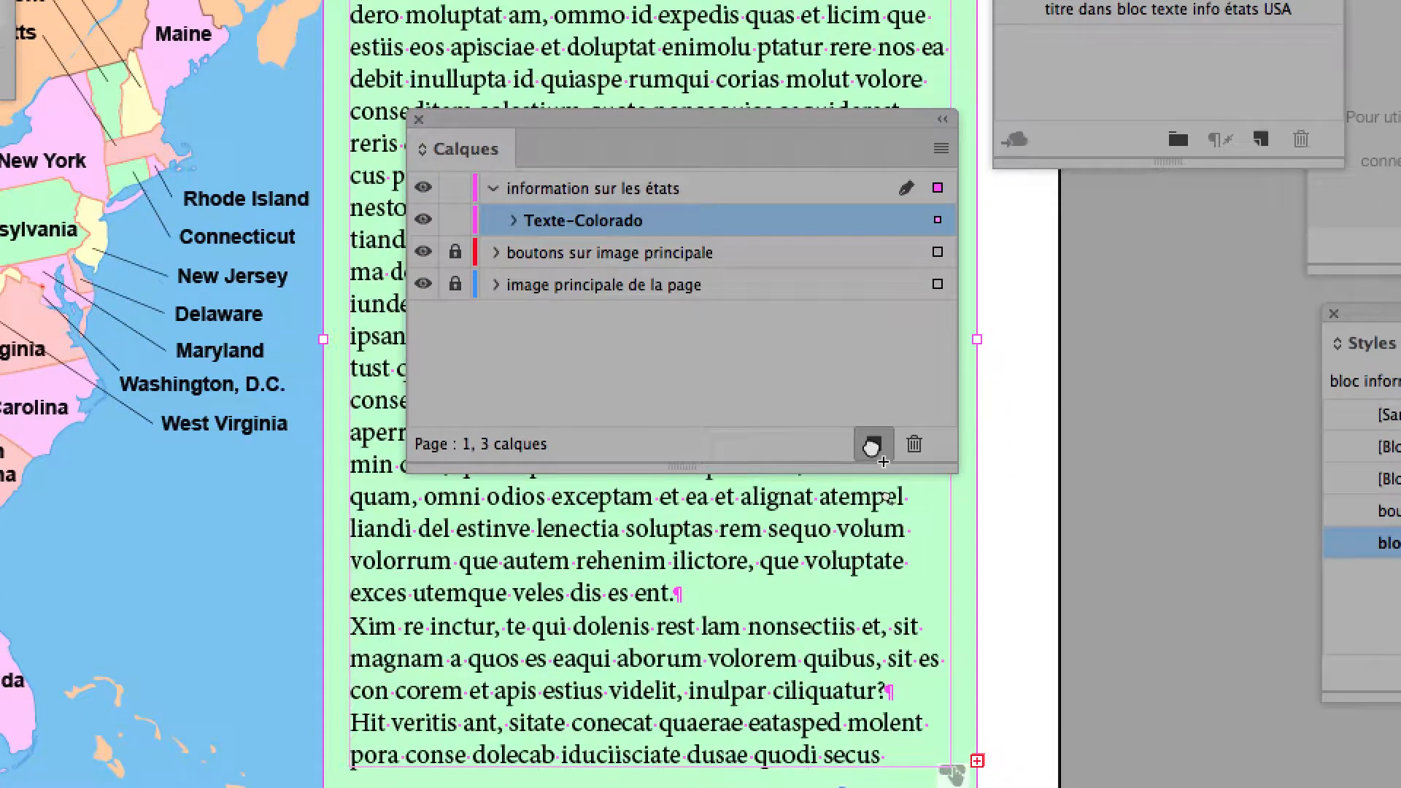
left_click_drag(872, 446, 873, 447)
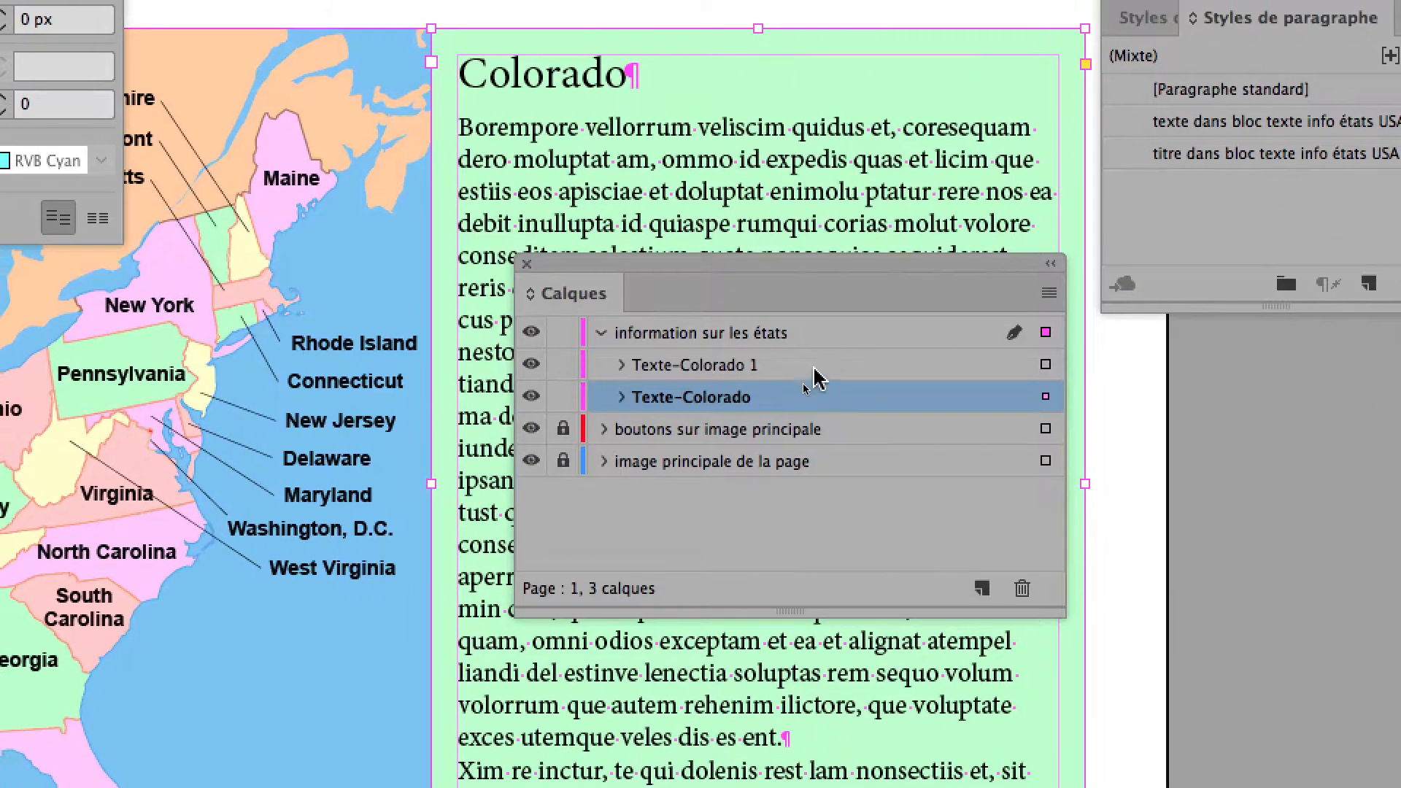
Step: Lock the original Texte-Colorado button in the information sur les états layer
left_click(706, 221)
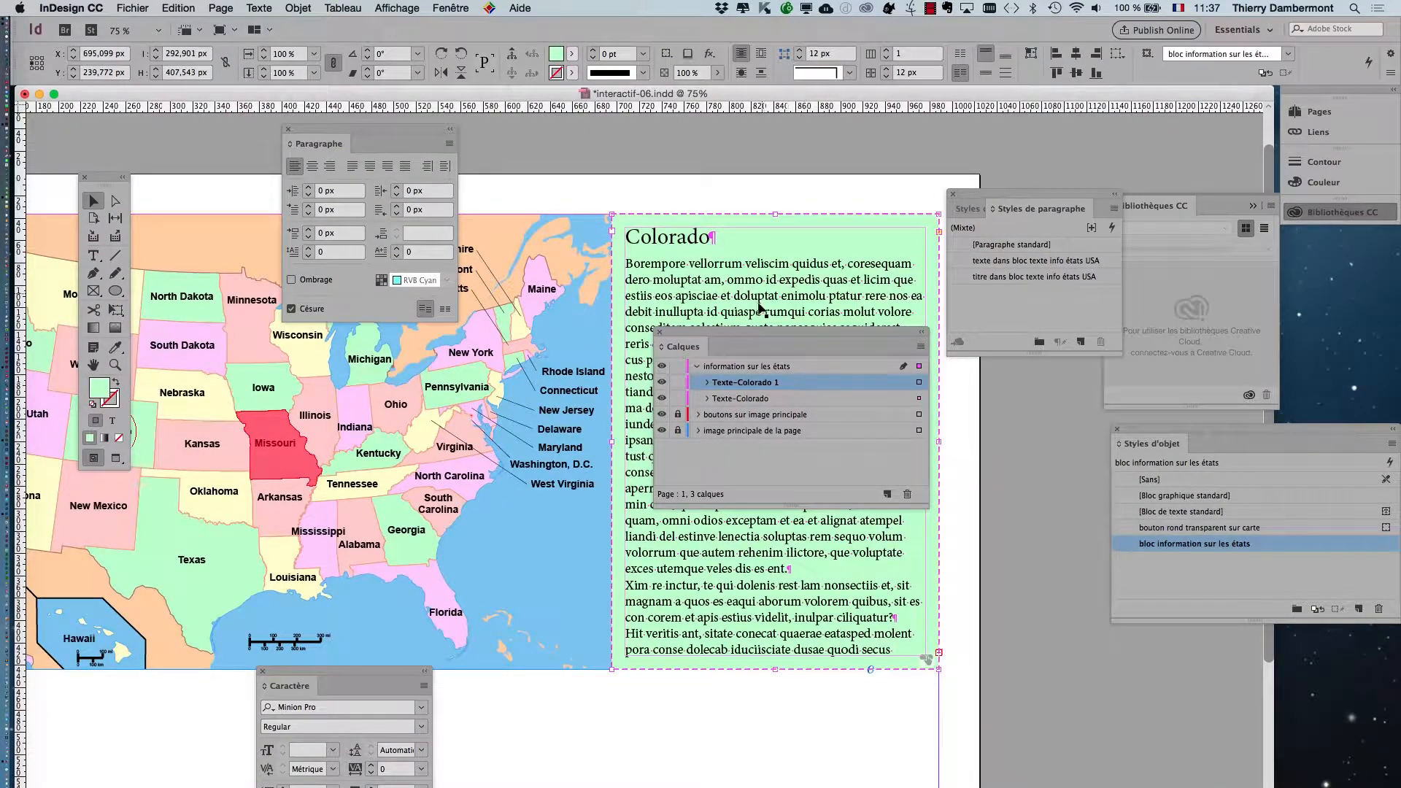
left_click_drag(730, 346, 391, 387)
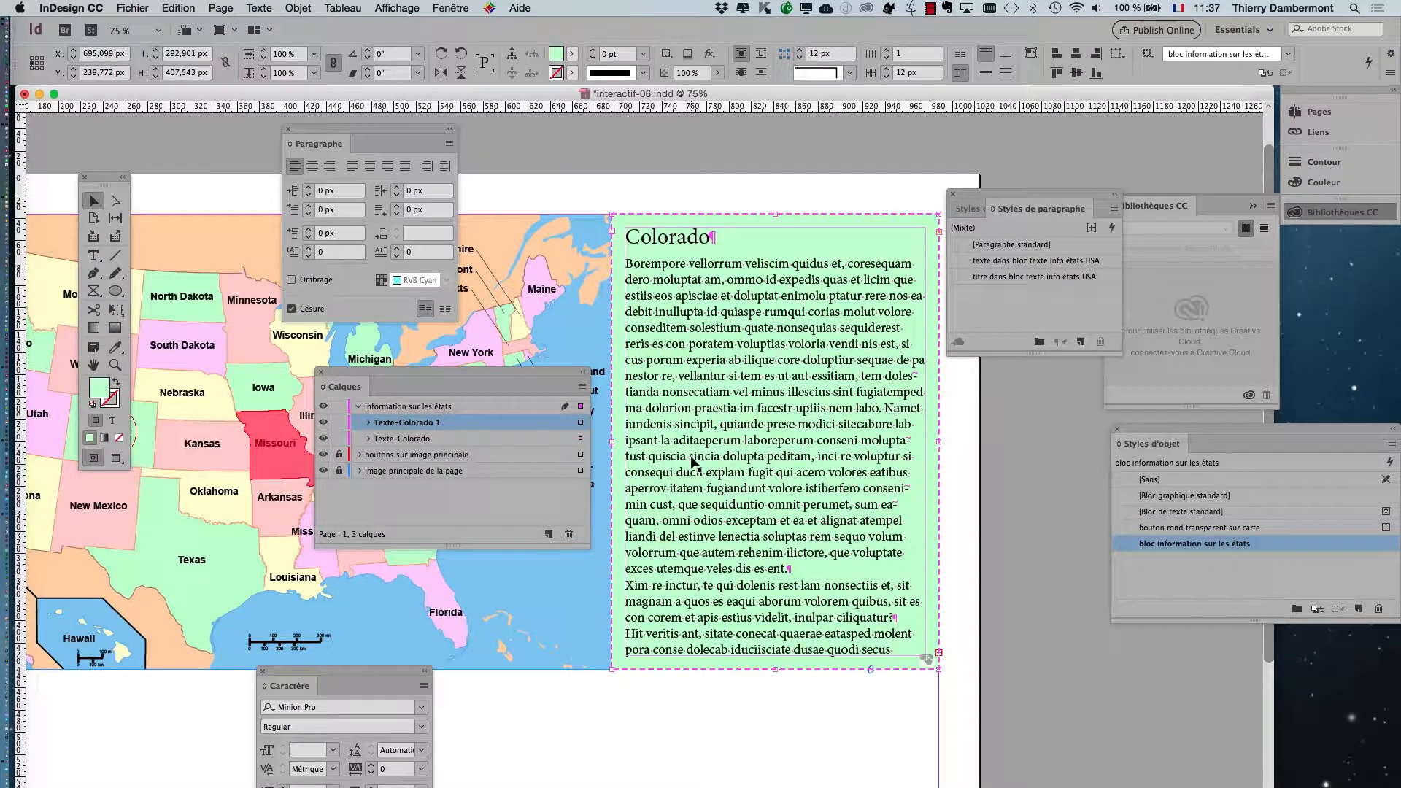
left_click(409, 441)
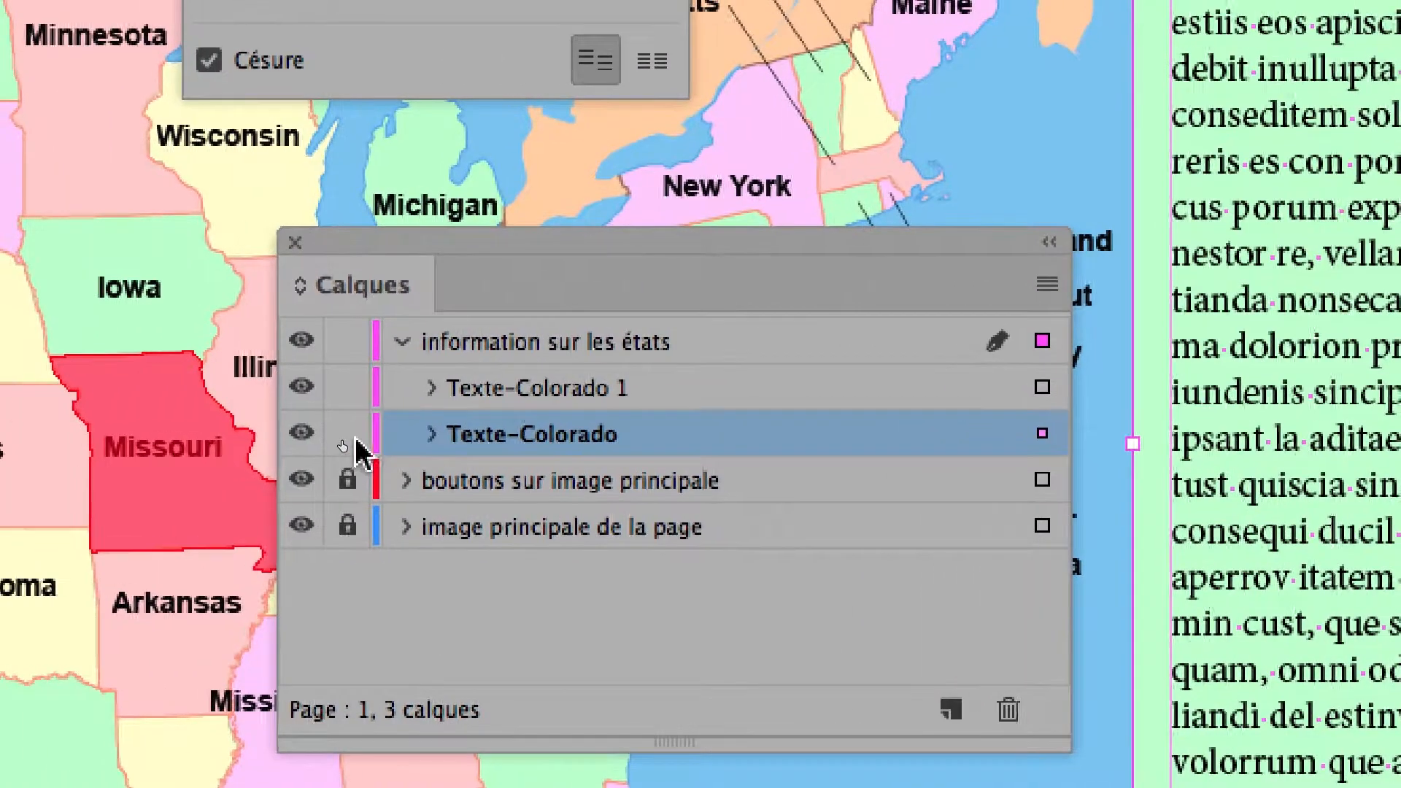
left_click(204, 431)
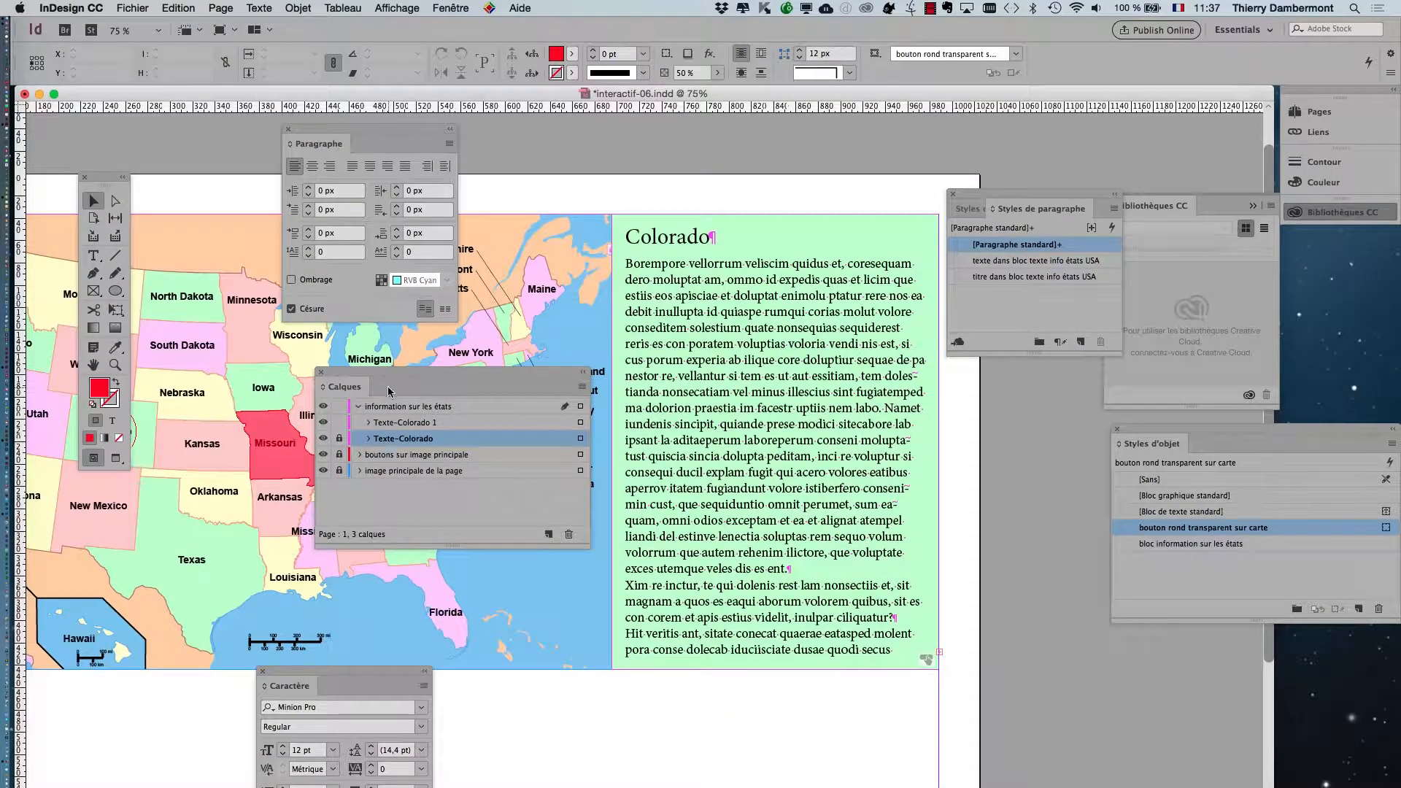
Step: Select the duplicate button Texte-Colorado 1 on the page through the layers list, and keep the list clear of the text frame
left_click_drag(388, 374, 813, 545)
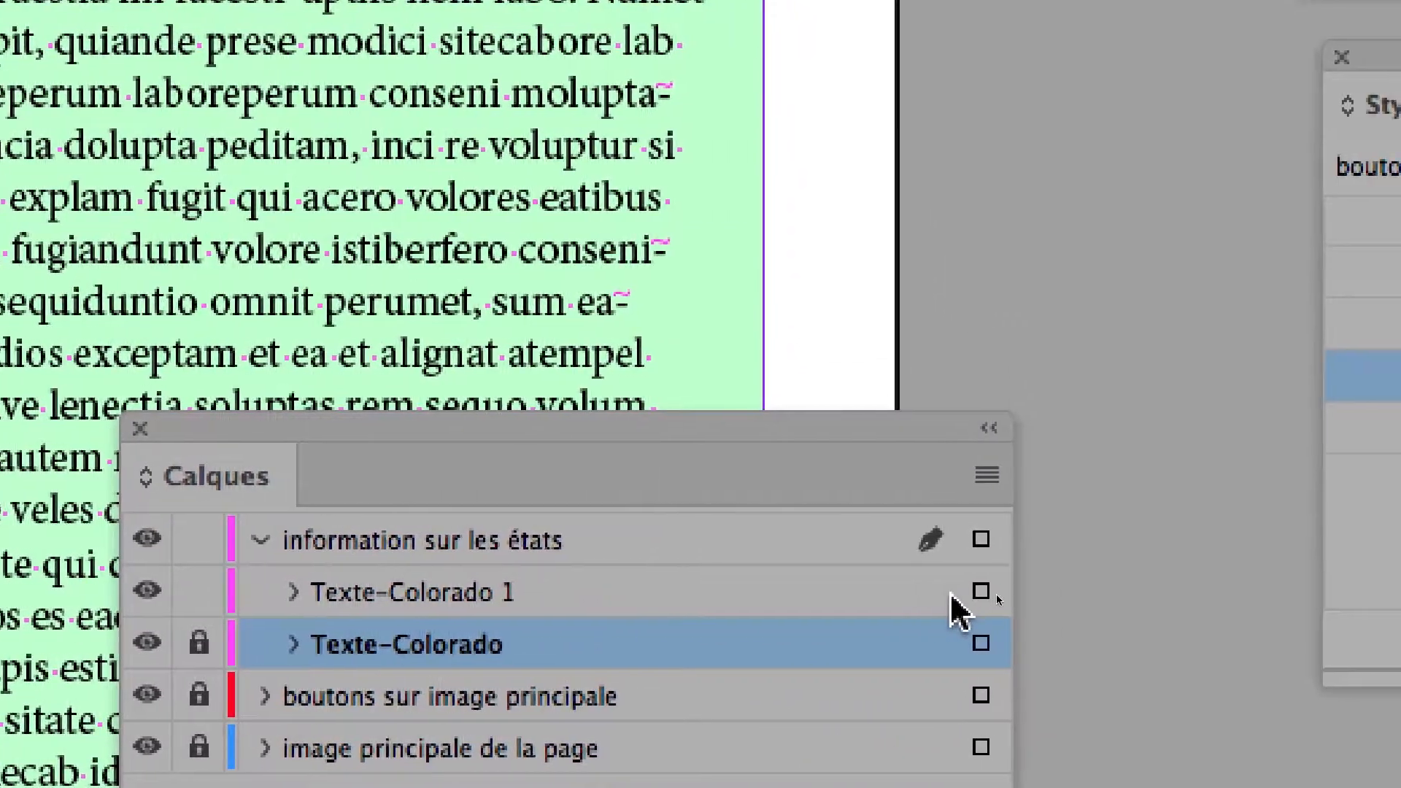
left_click(960, 599)
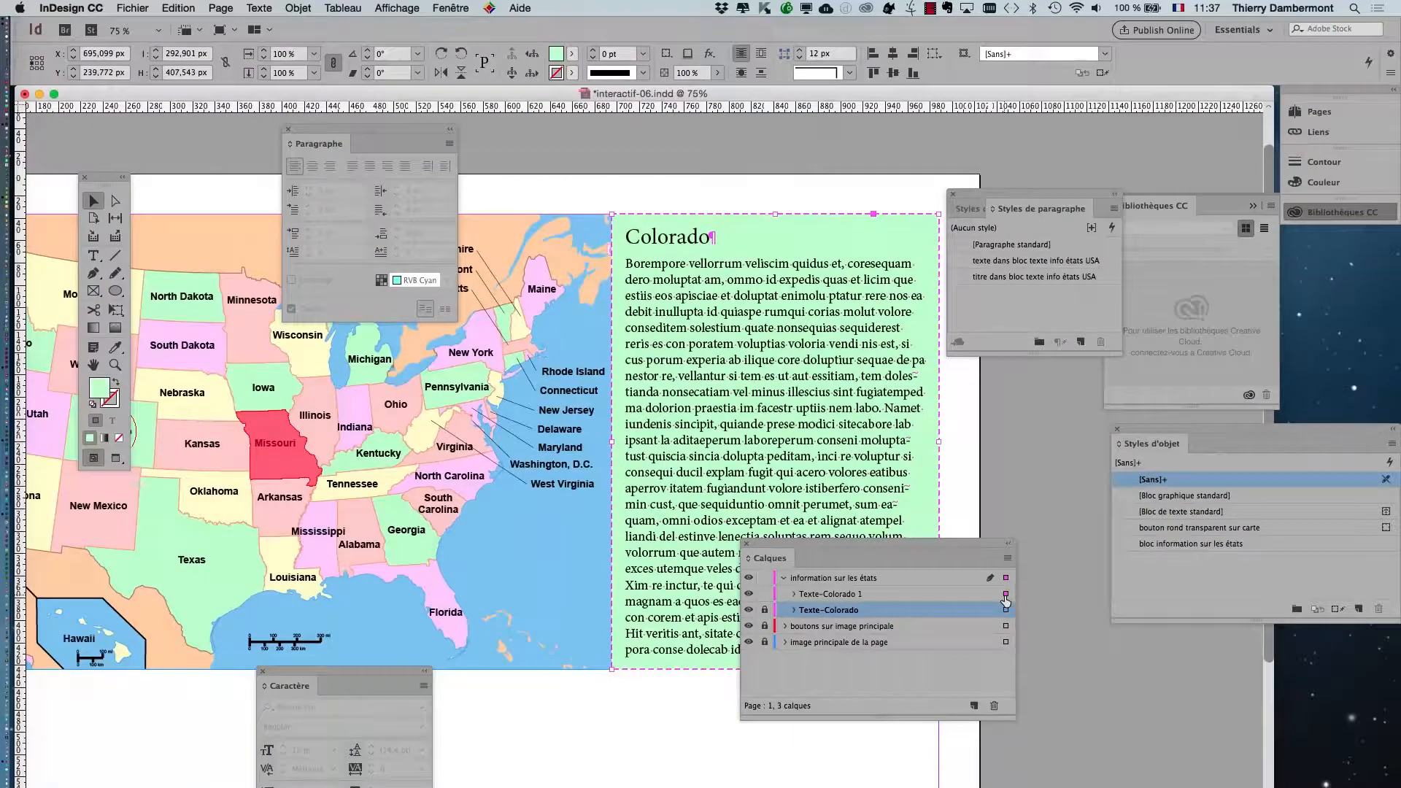
left_click_drag(563, 427, 372, 448)
left_click_drag(821, 549, 388, 446)
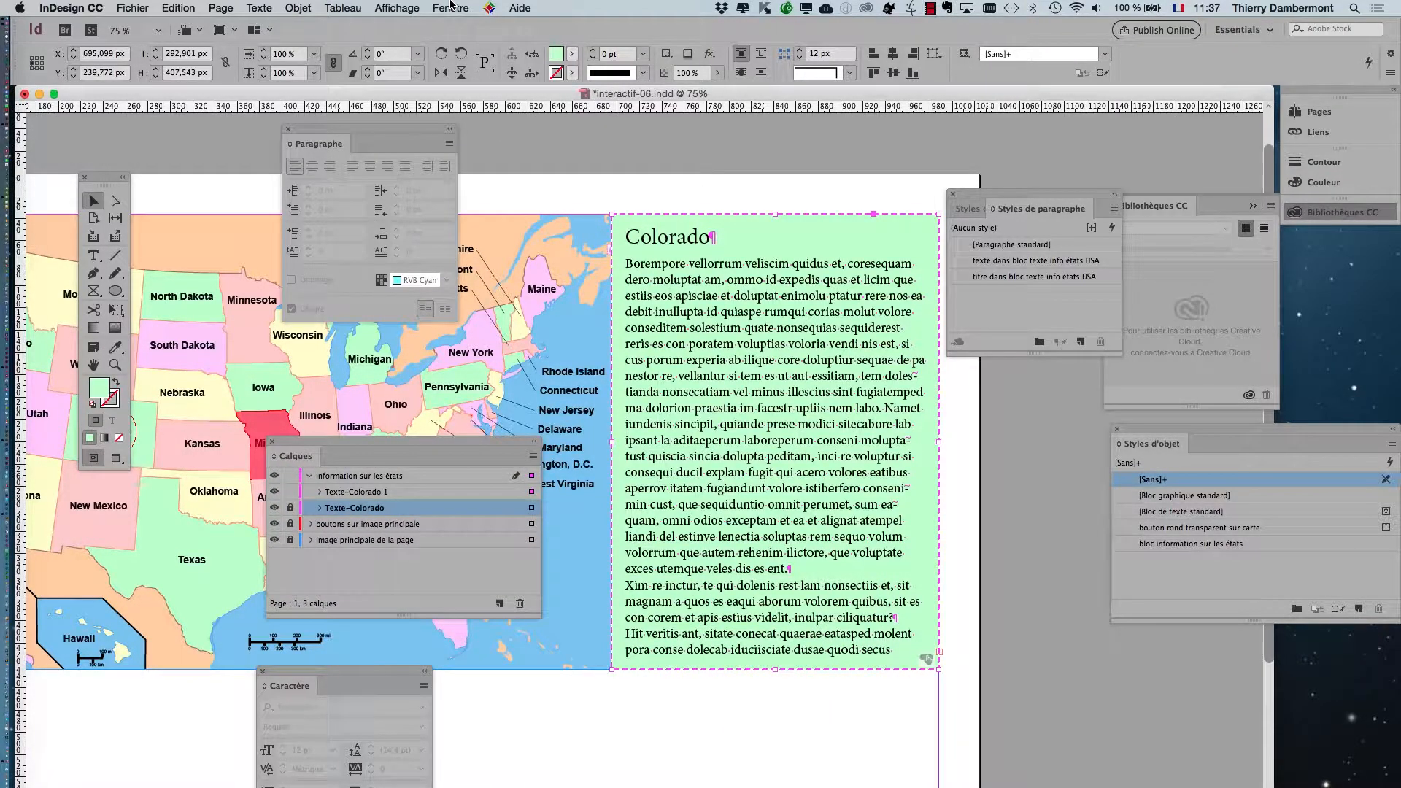
Step: Display the Buttons and Forms settings for the duplicate button and set its name to Texte-Missouri
left_click(450, 7)
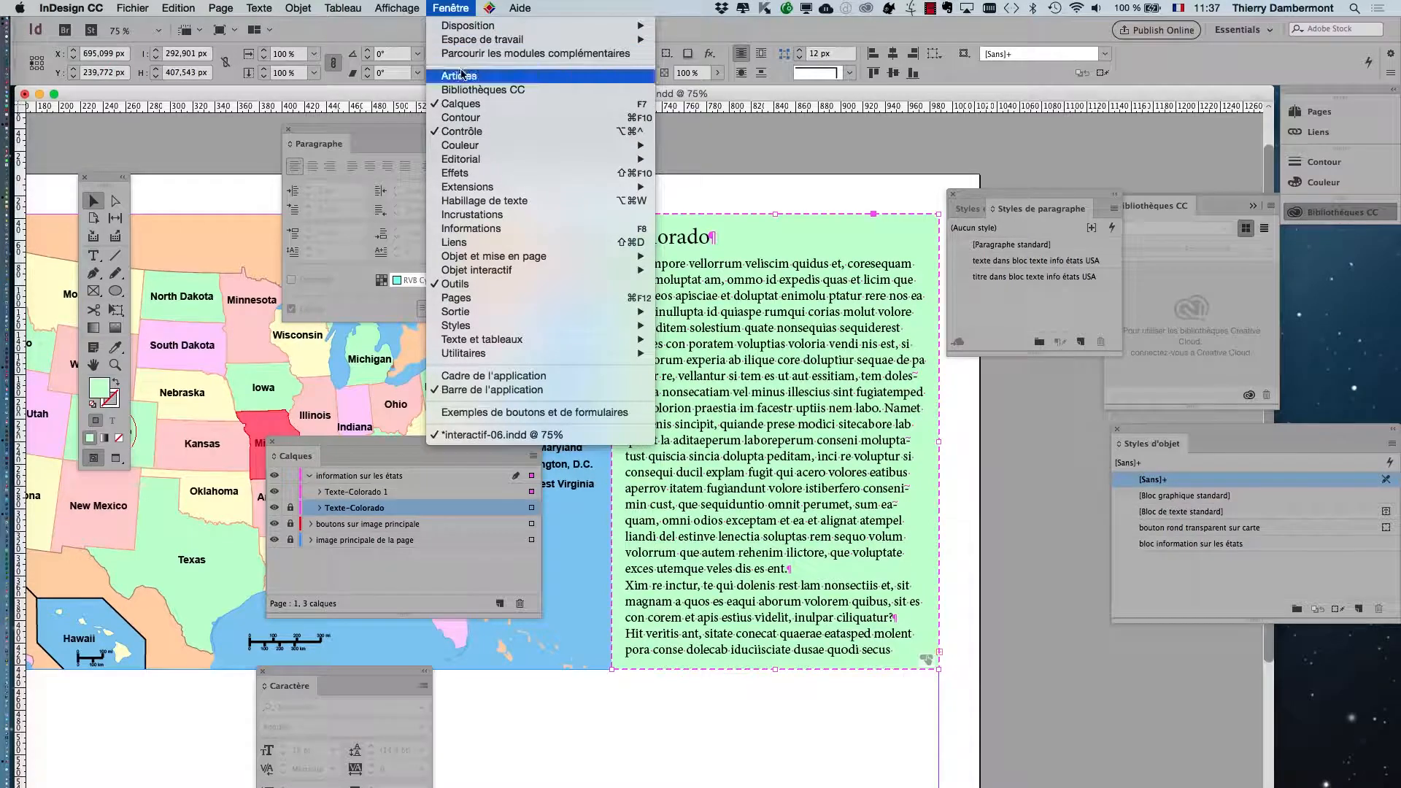
mouse_move(511, 271)
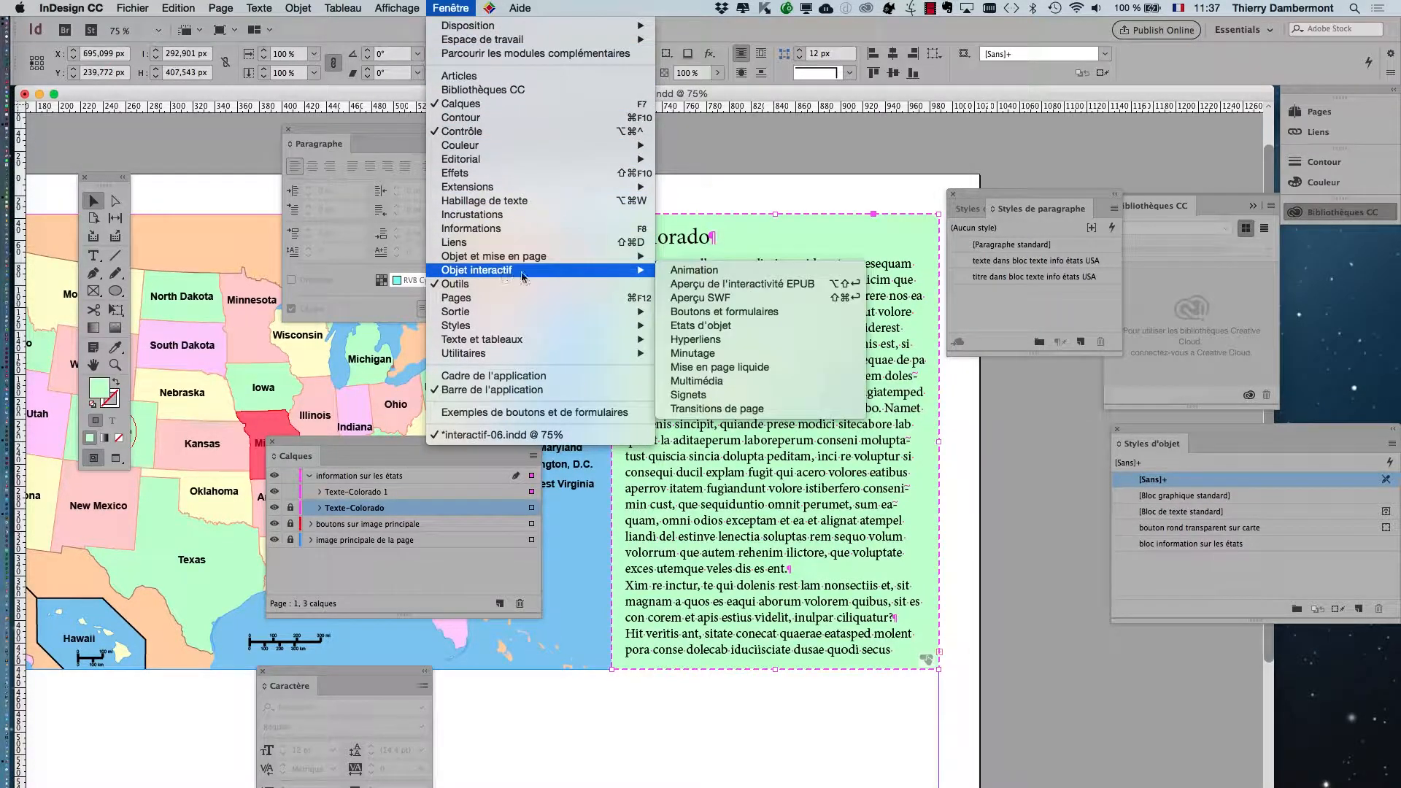
left_click(722, 311)
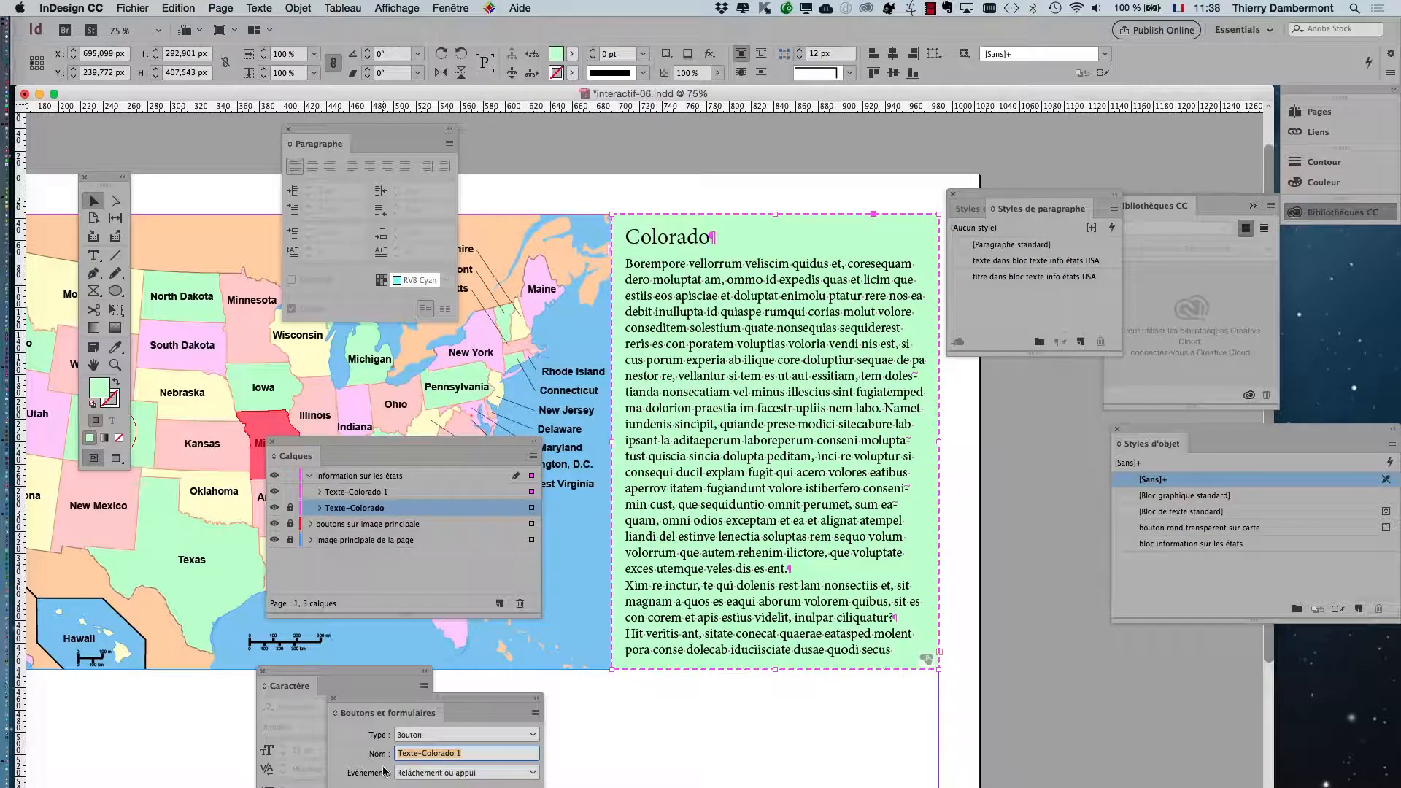
left_click_drag(391, 705, 743, 174)
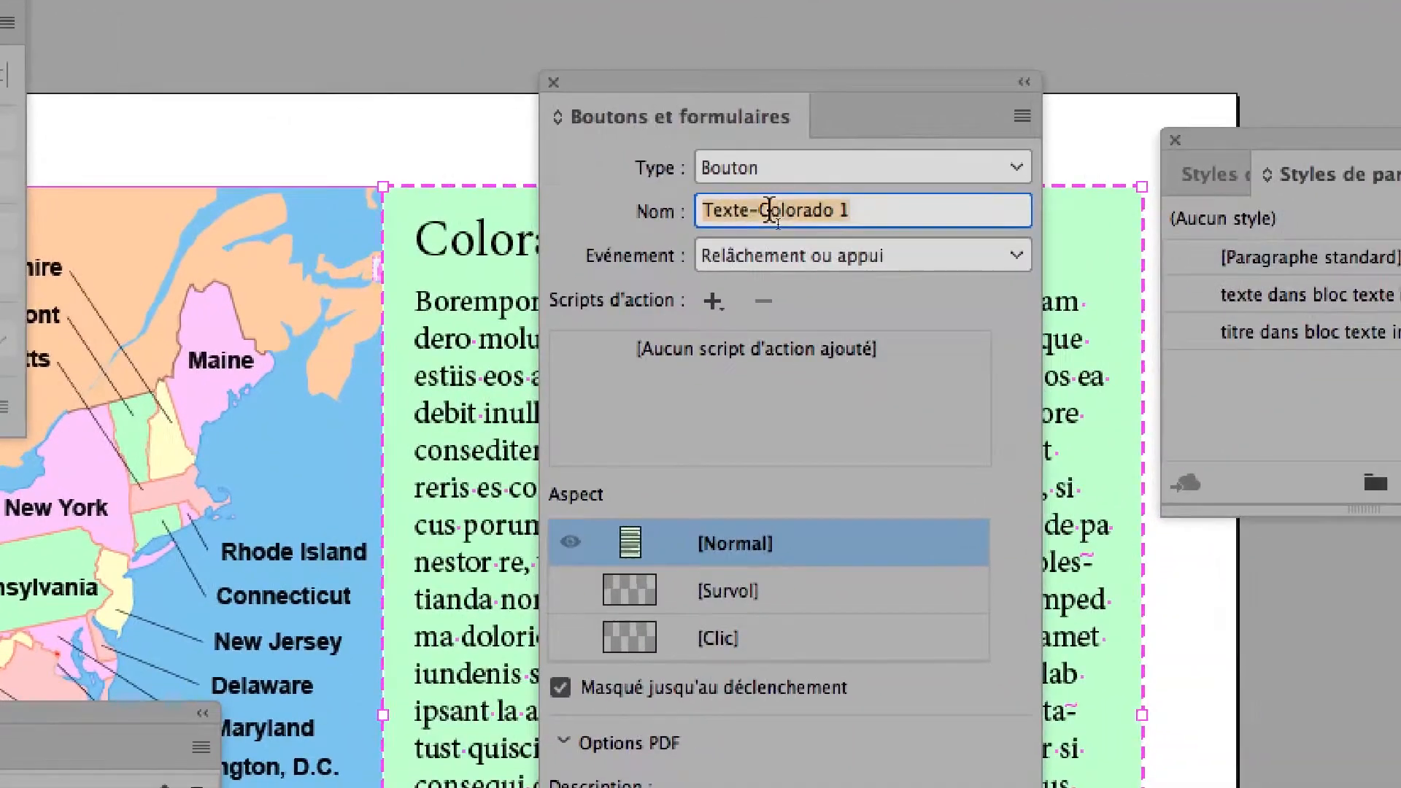
left_click(777, 225)
left_click_drag(772, 212, 861, 213)
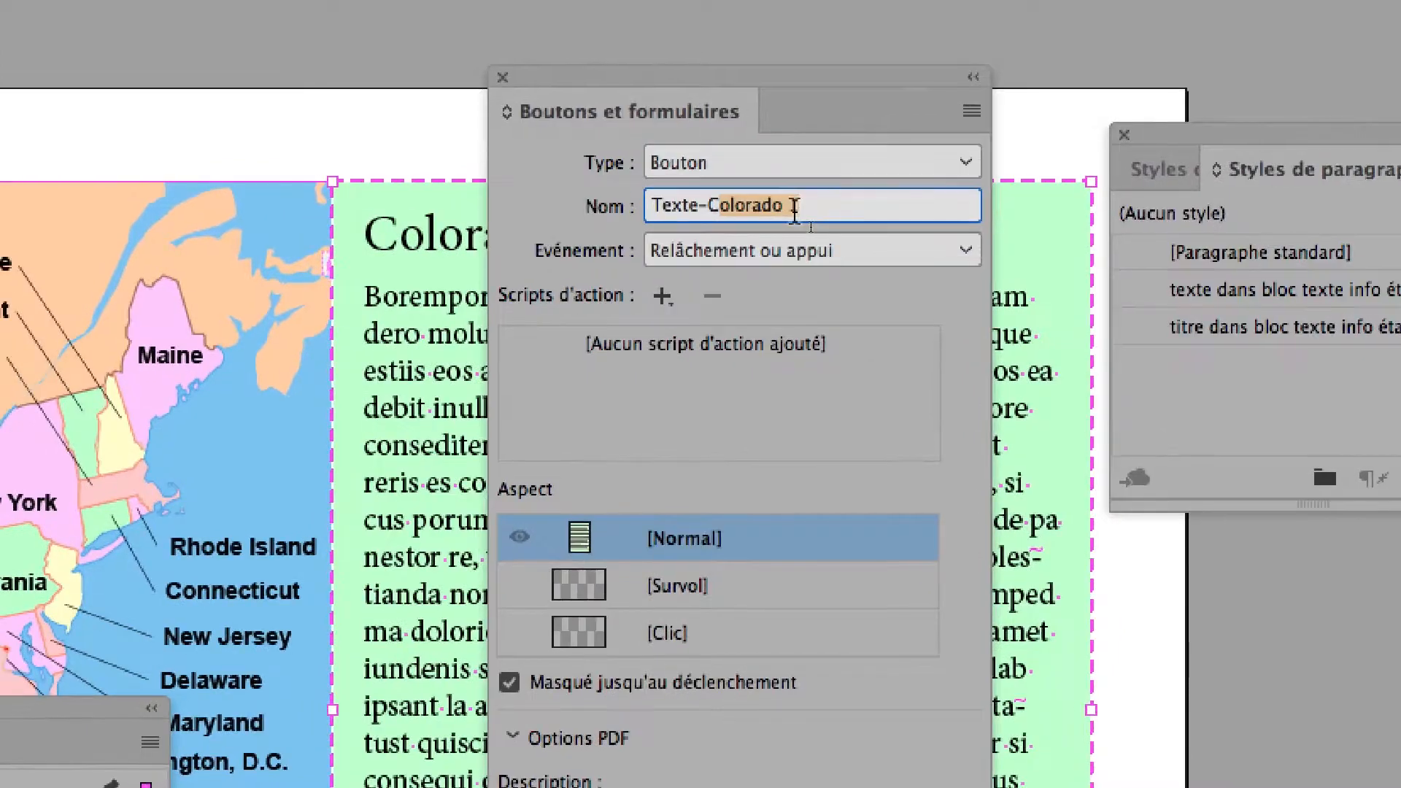
key("BackSpace")
key("BackSpace")
key("BackSpace")
type("-M")
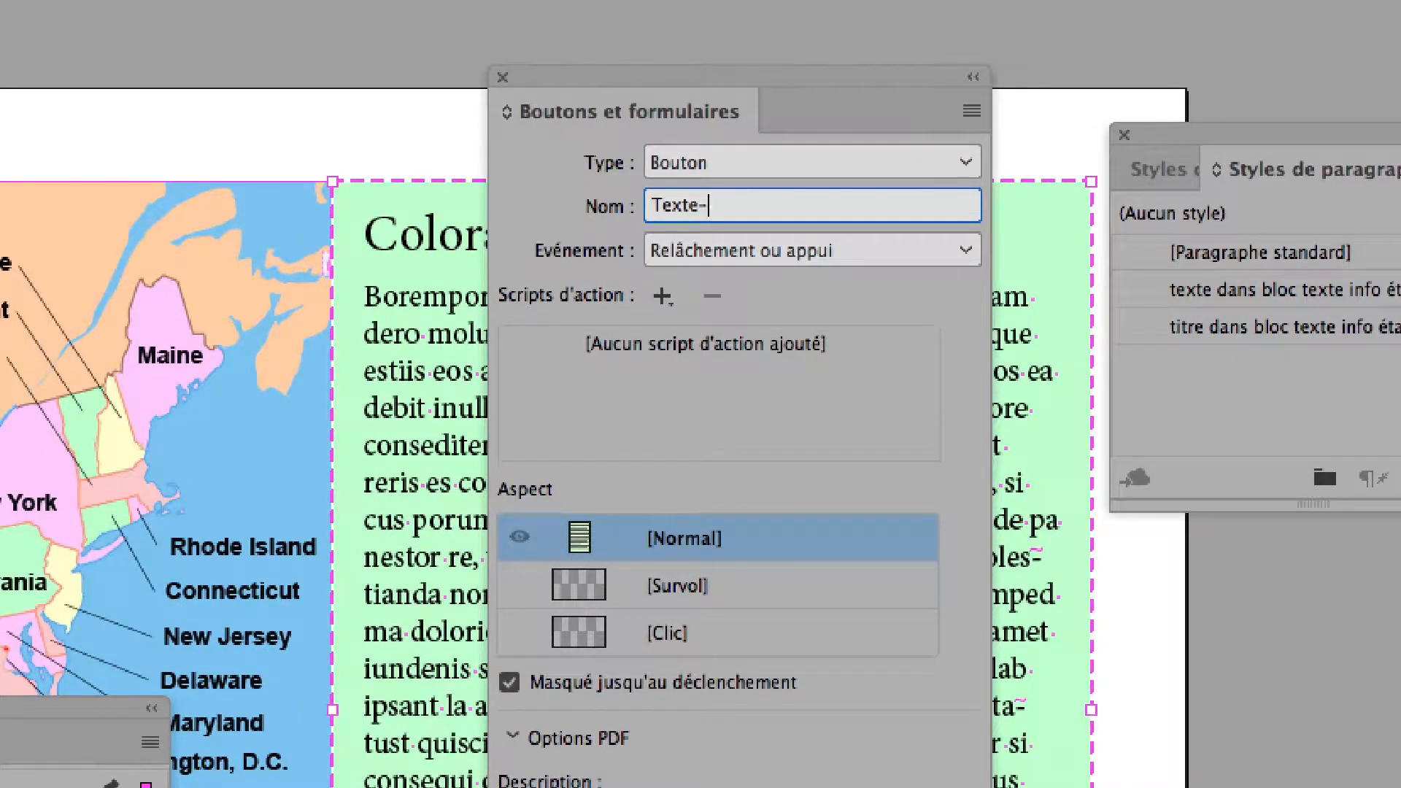
type("issouri")
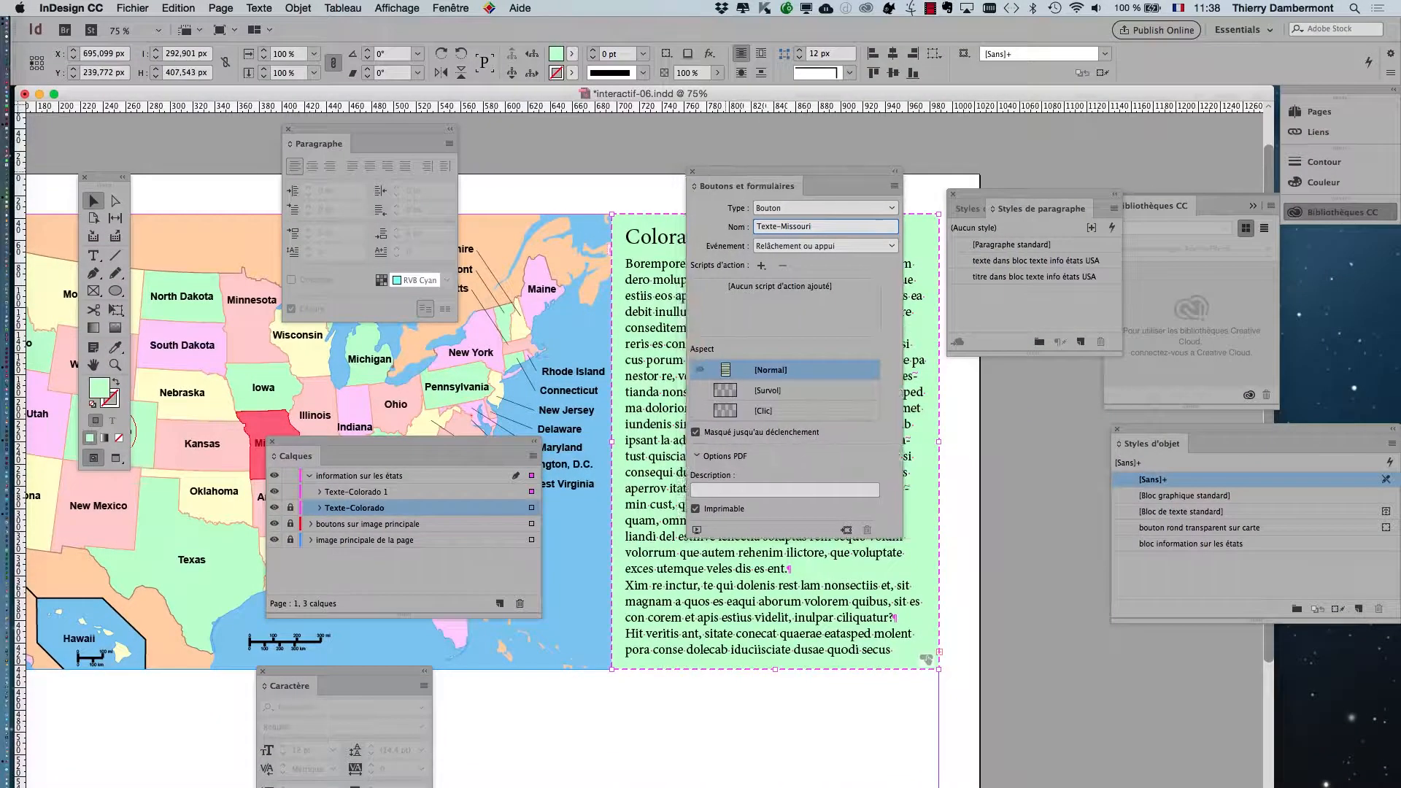
left_click_drag(787, 171, 1037, 131)
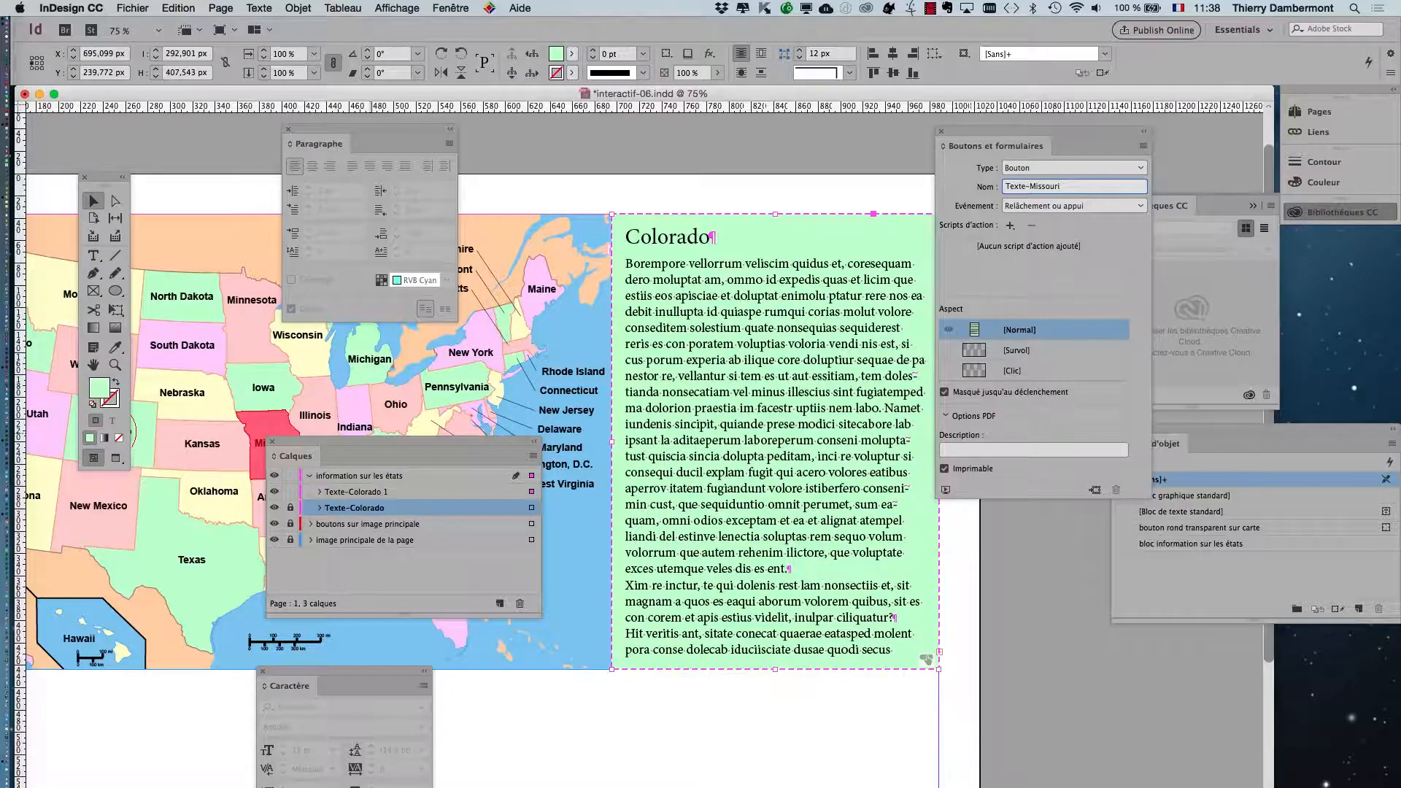
Step: Expand Texte-Colorado 1 down to its [Normal] state in the layers list and select the text frame inside it
left_click_drag(329, 455, 572, 319)
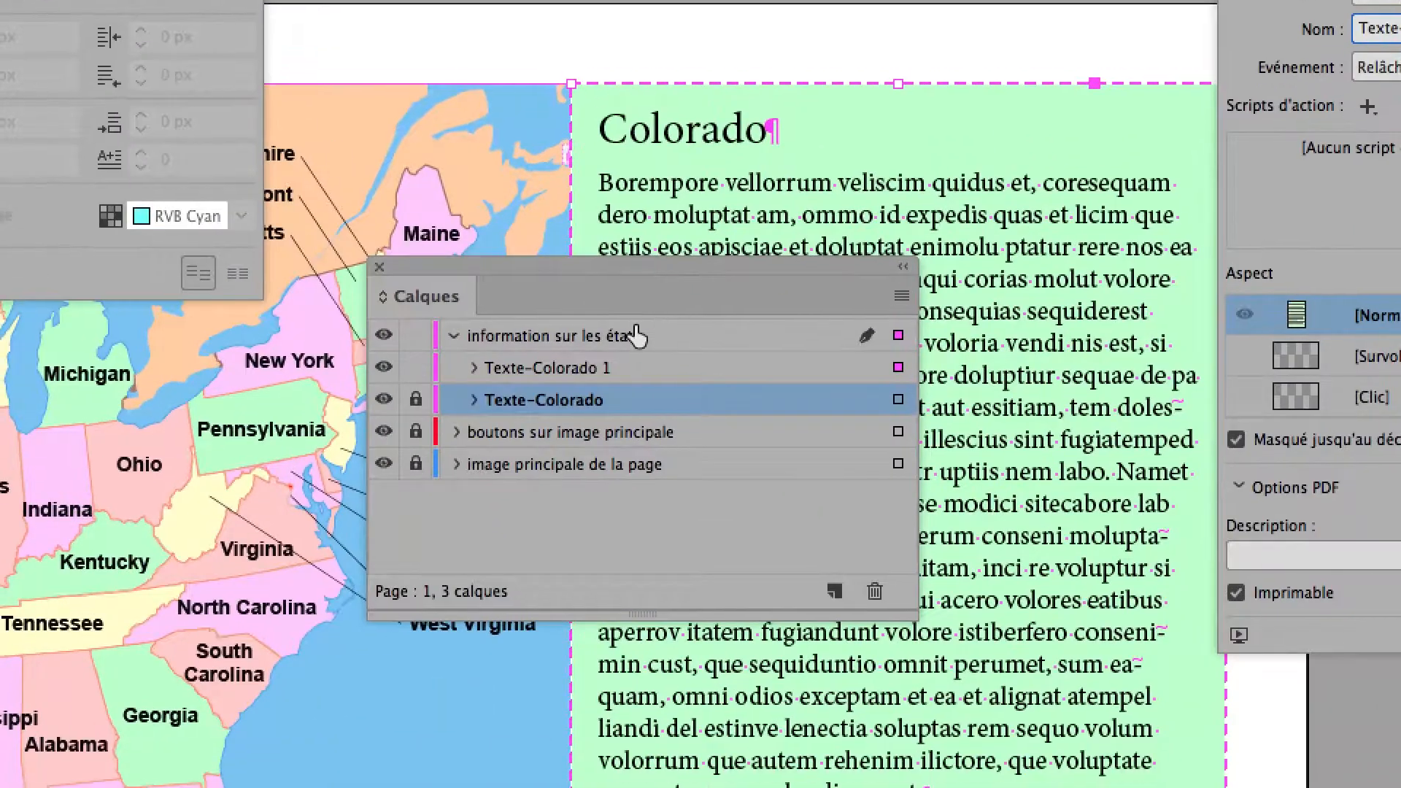
left_click(562, 356)
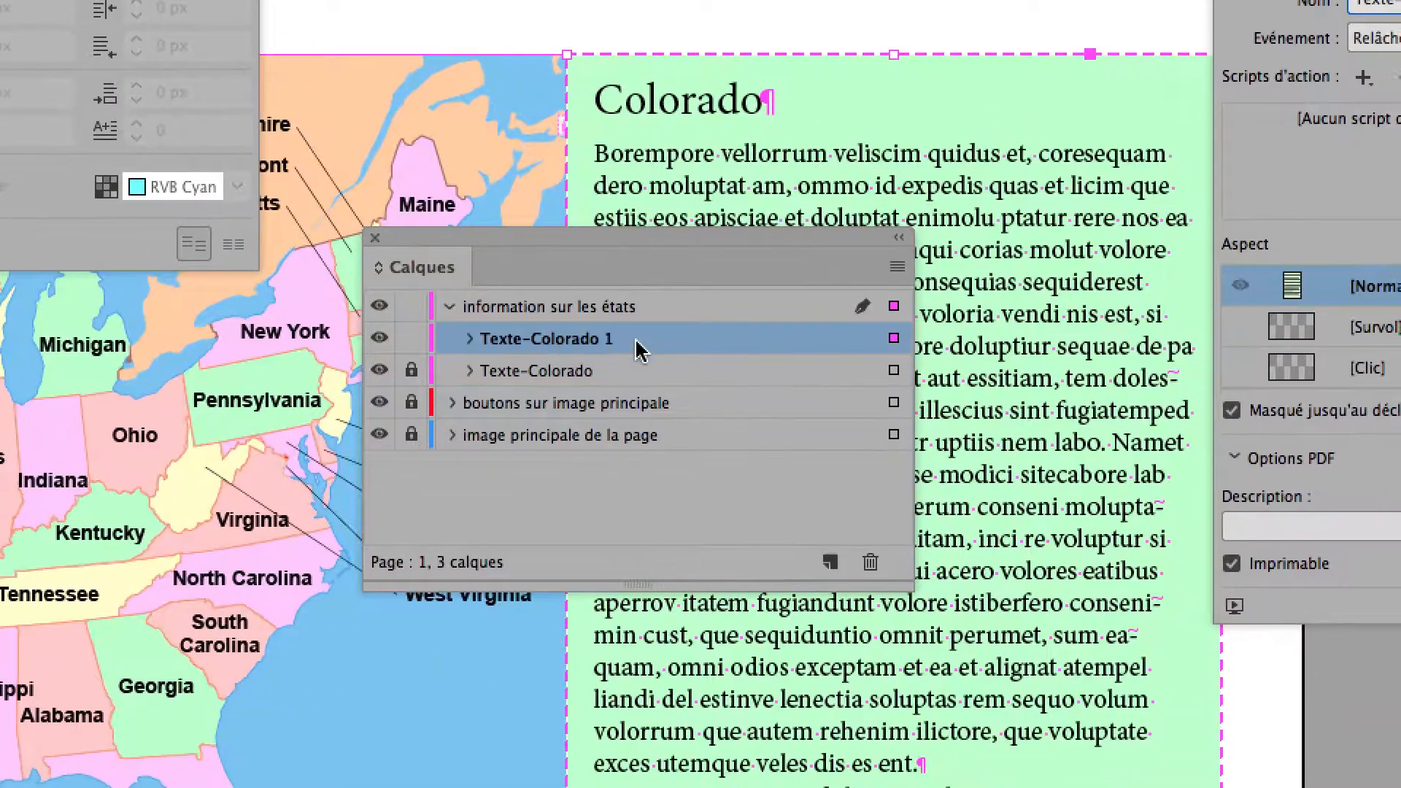
left_click(583, 339)
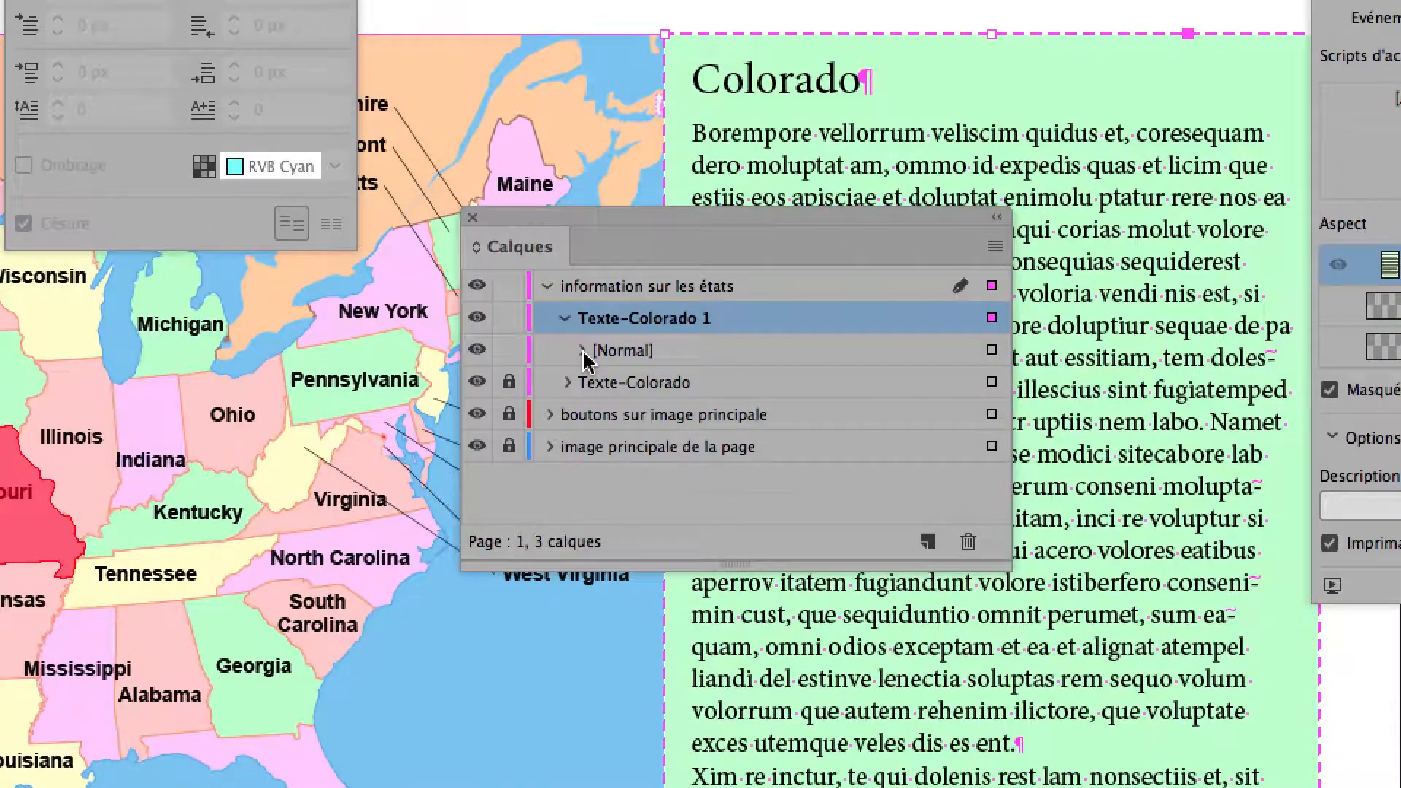
left_click(597, 371)
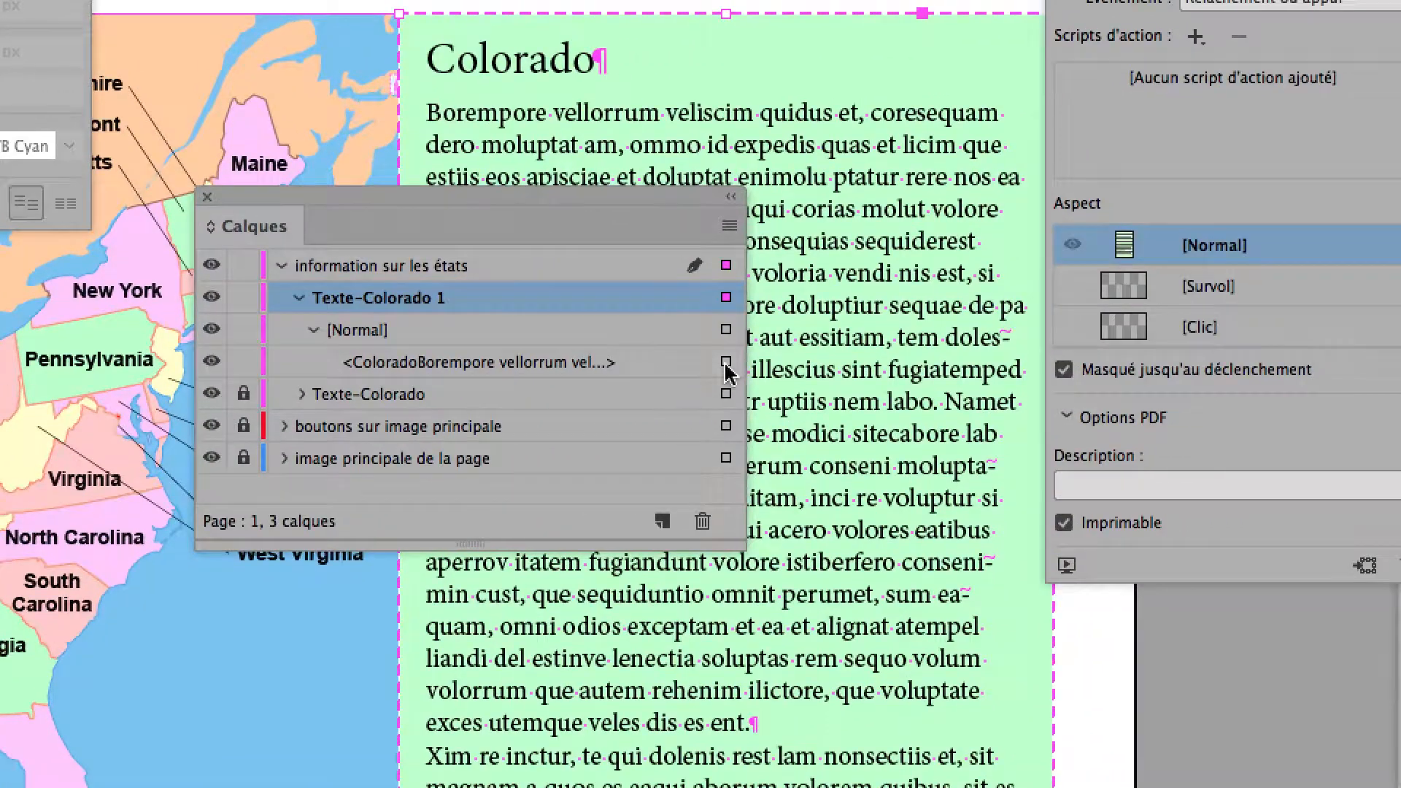
left_click(925, 357)
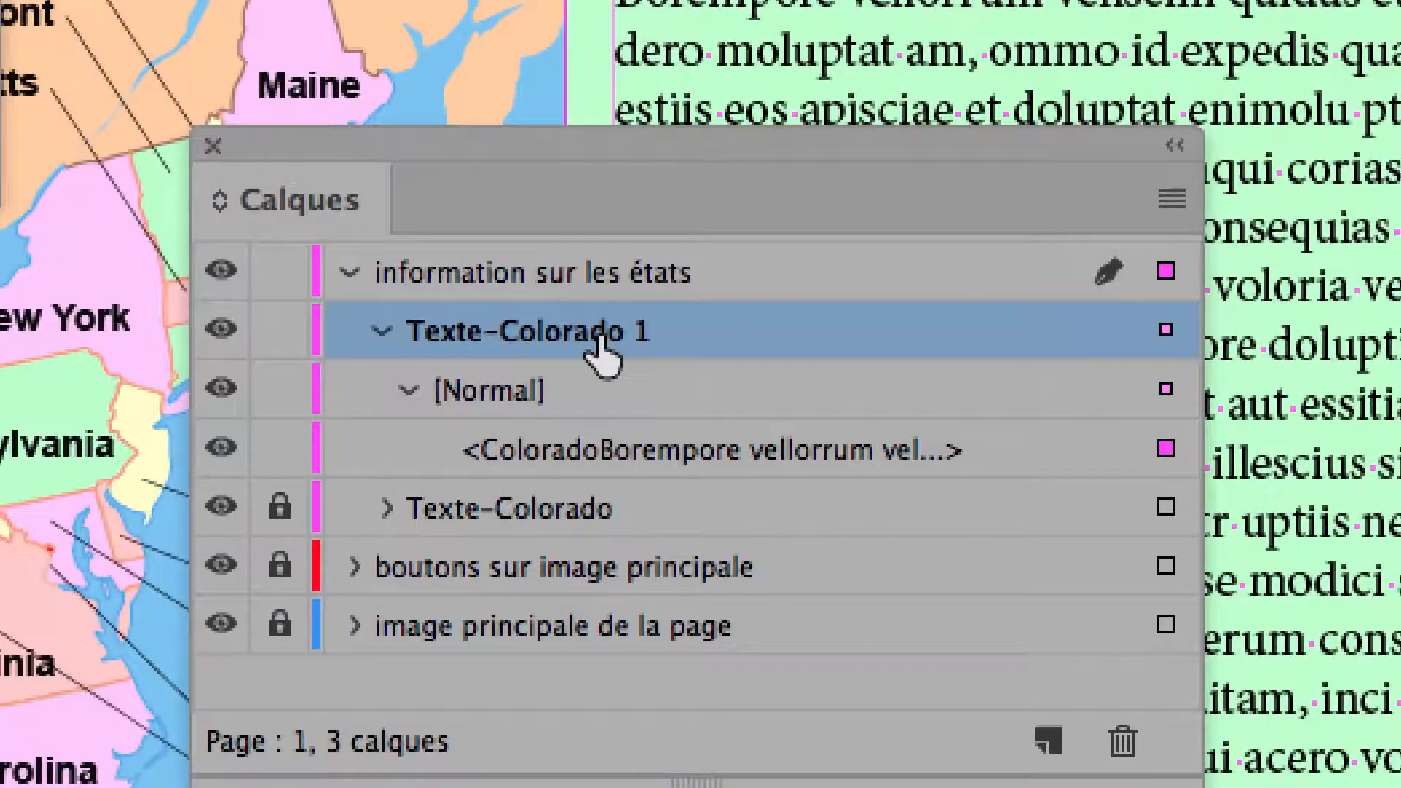
Step: Rename the Texte-Colorado 1 item in the layers list as Texte-Missouri
left_click(601, 338)
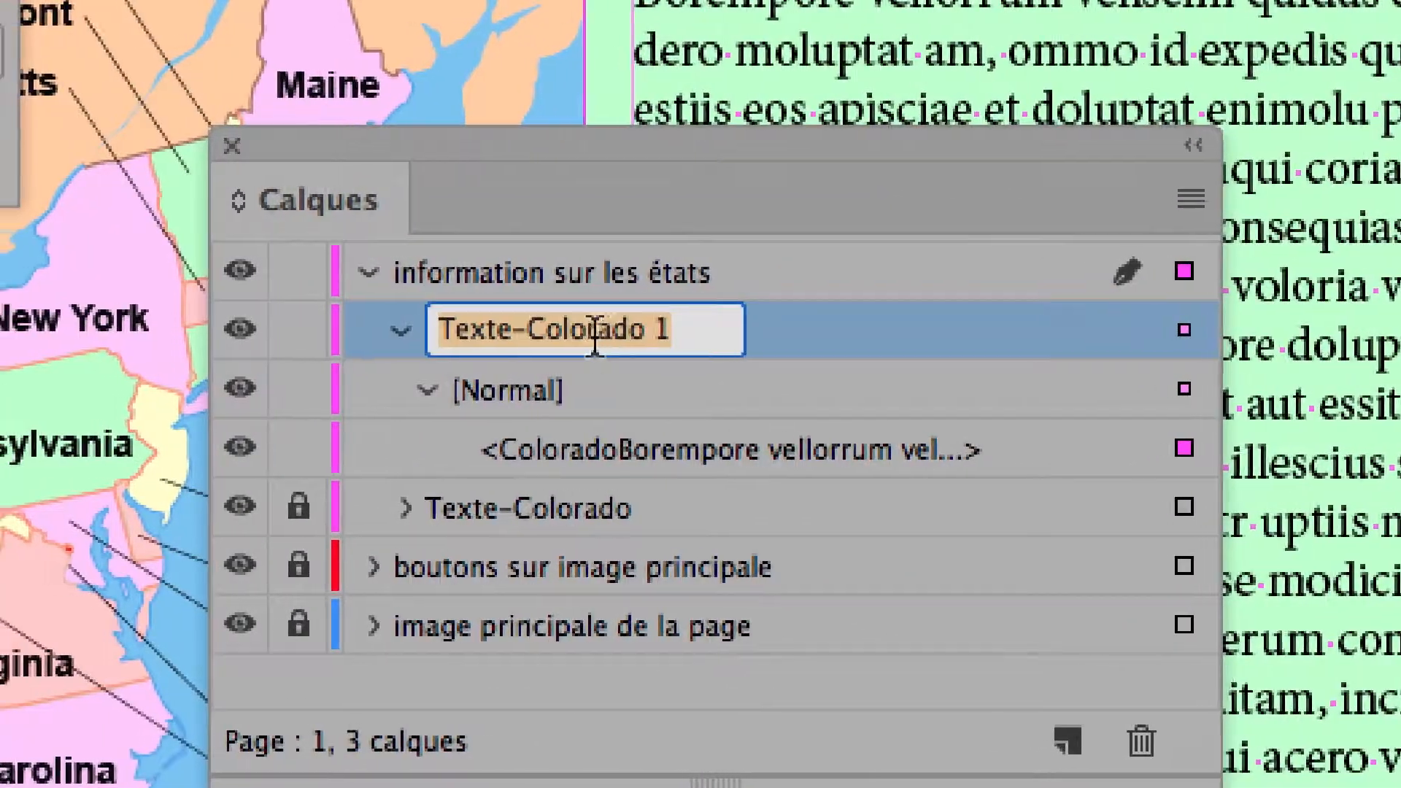
left_click(550, 333)
left_click_drag(508, 332, 646, 333)
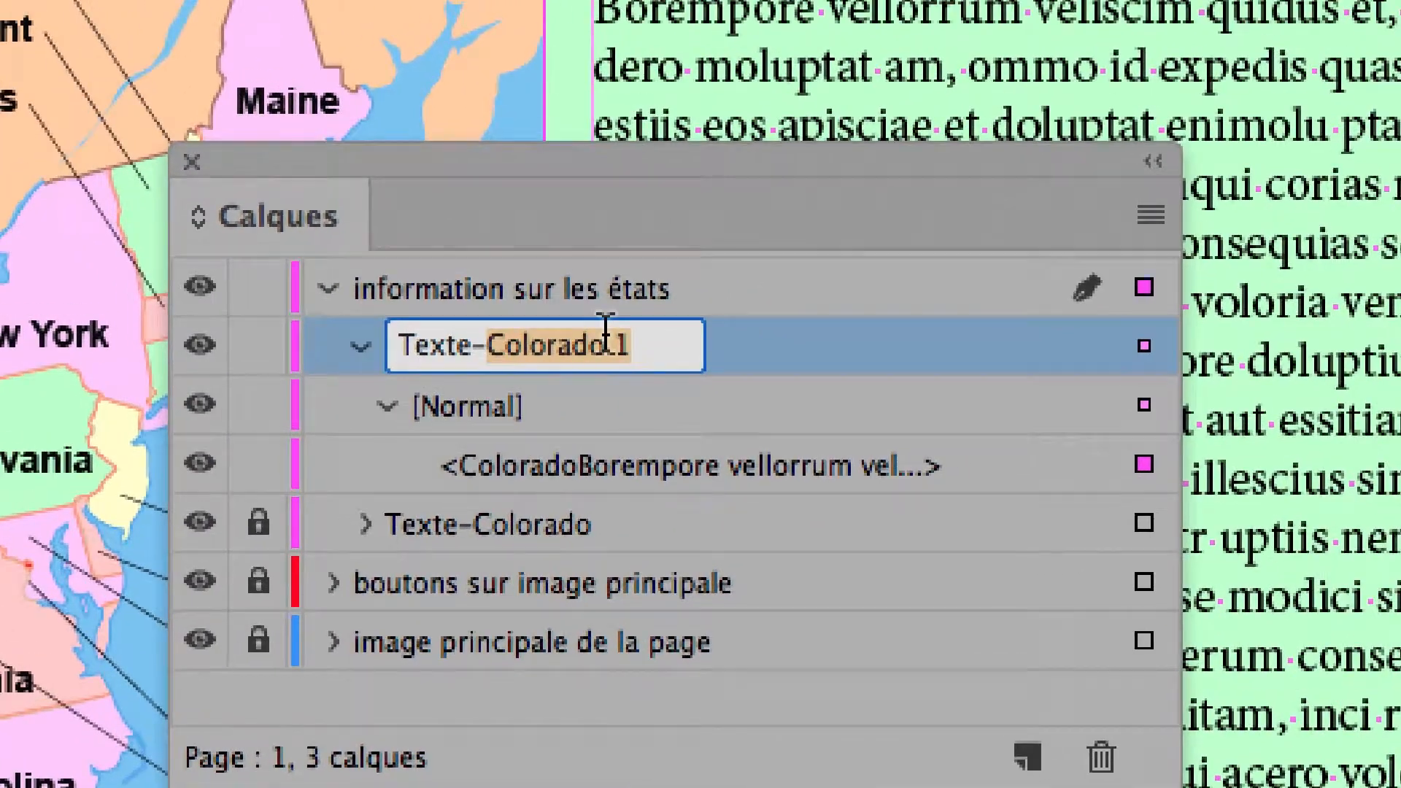
type("Missouri")
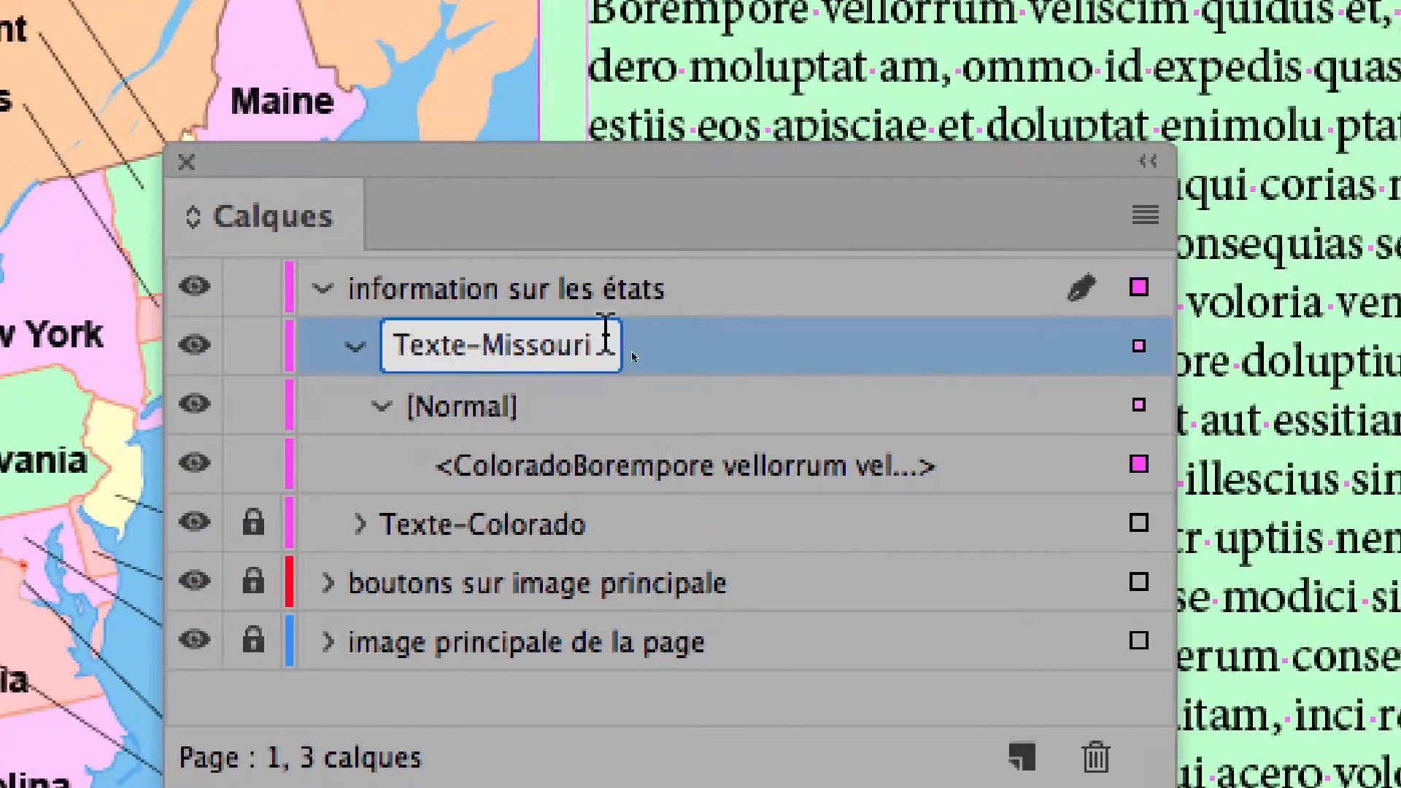
key("Return")
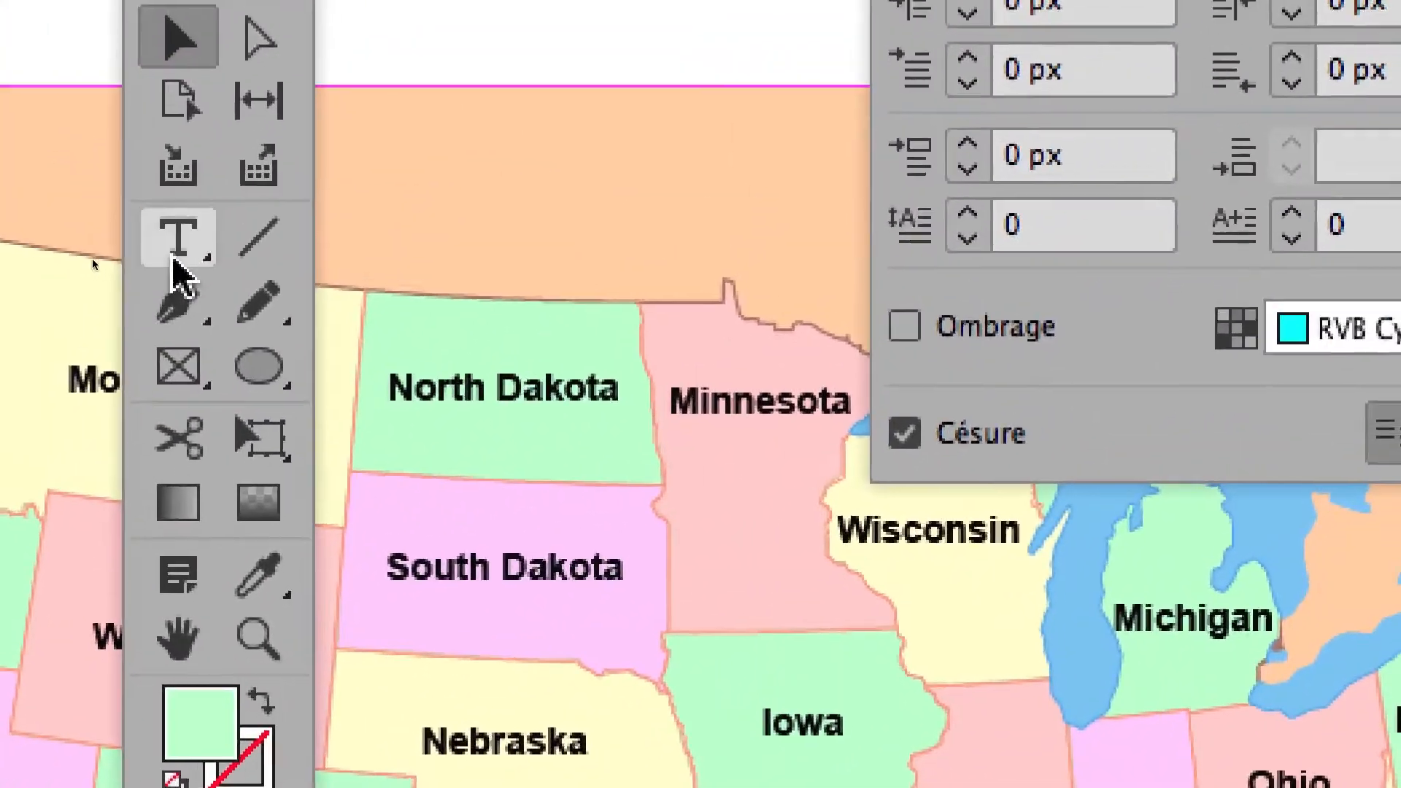
Step: Replace the Colorado title in the duplicated text frame with Missouri
left_click(174, 256)
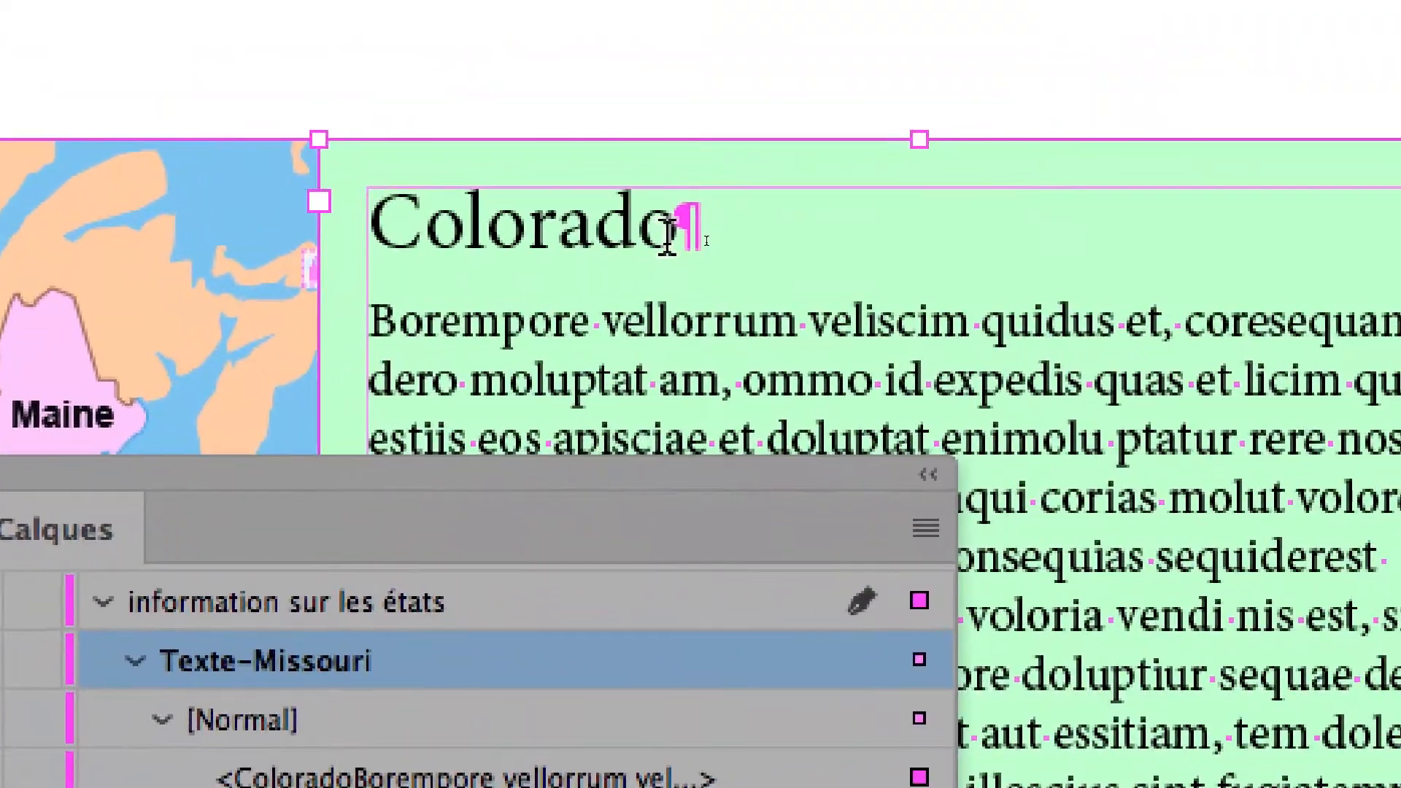
left_click_drag(939, 230, 594, 252)
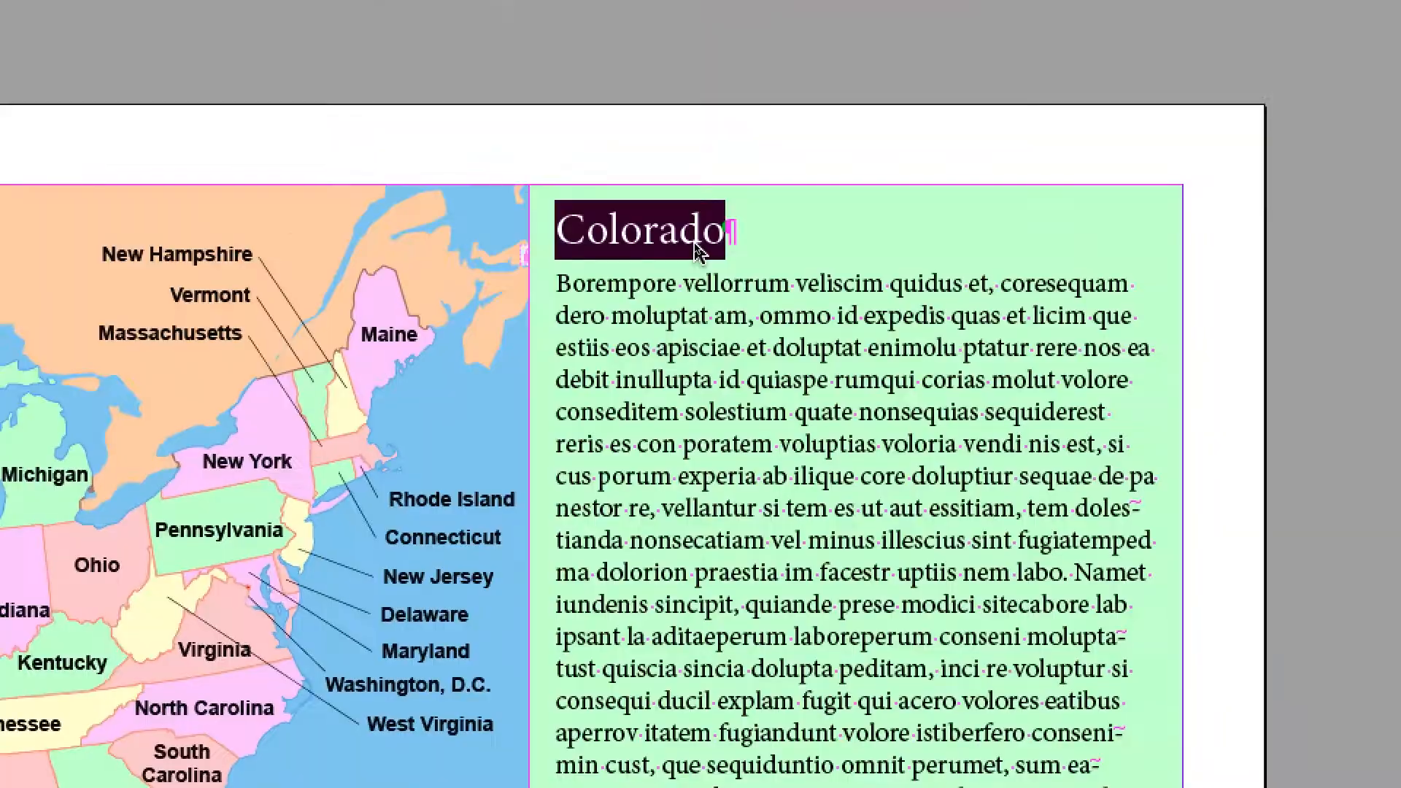
left_click(695, 244)
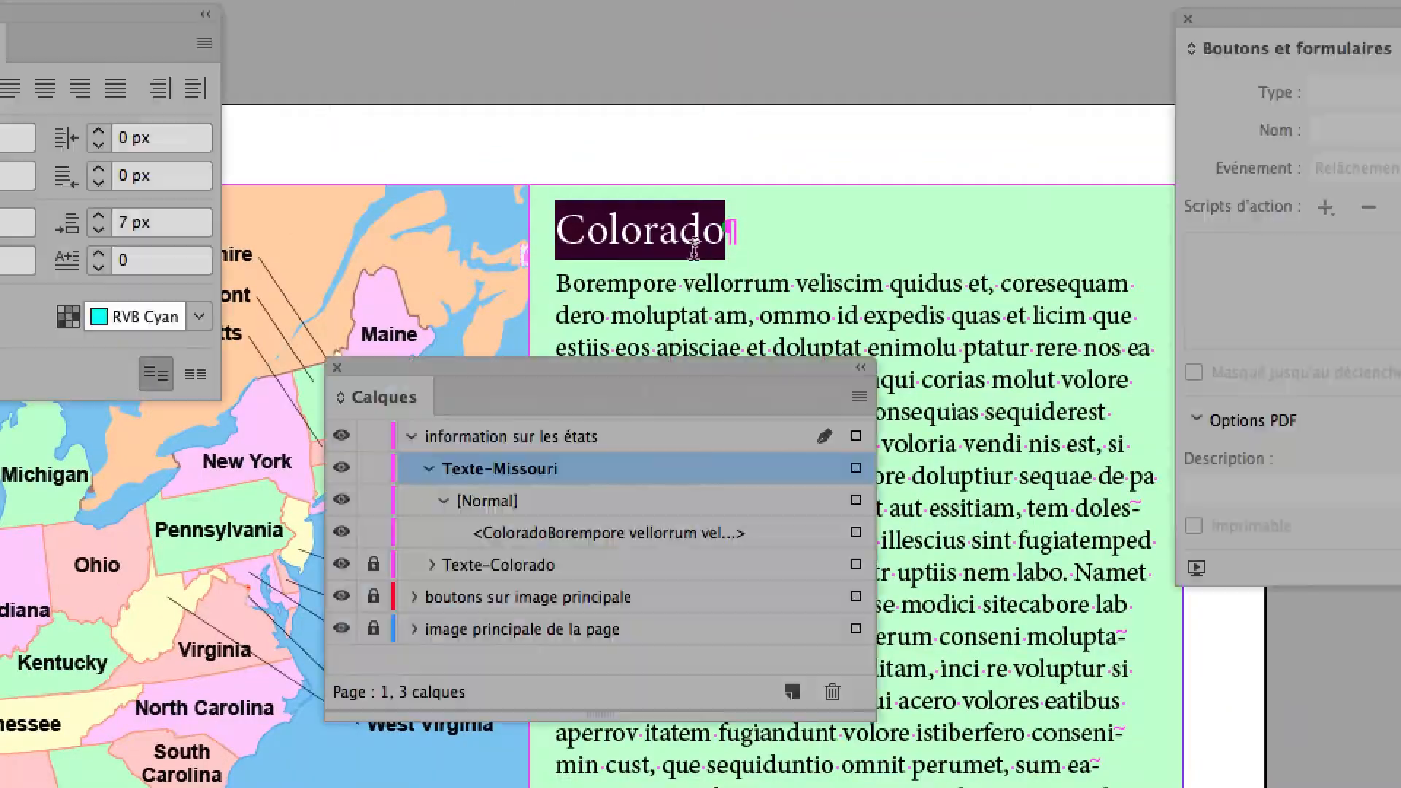
type("M")
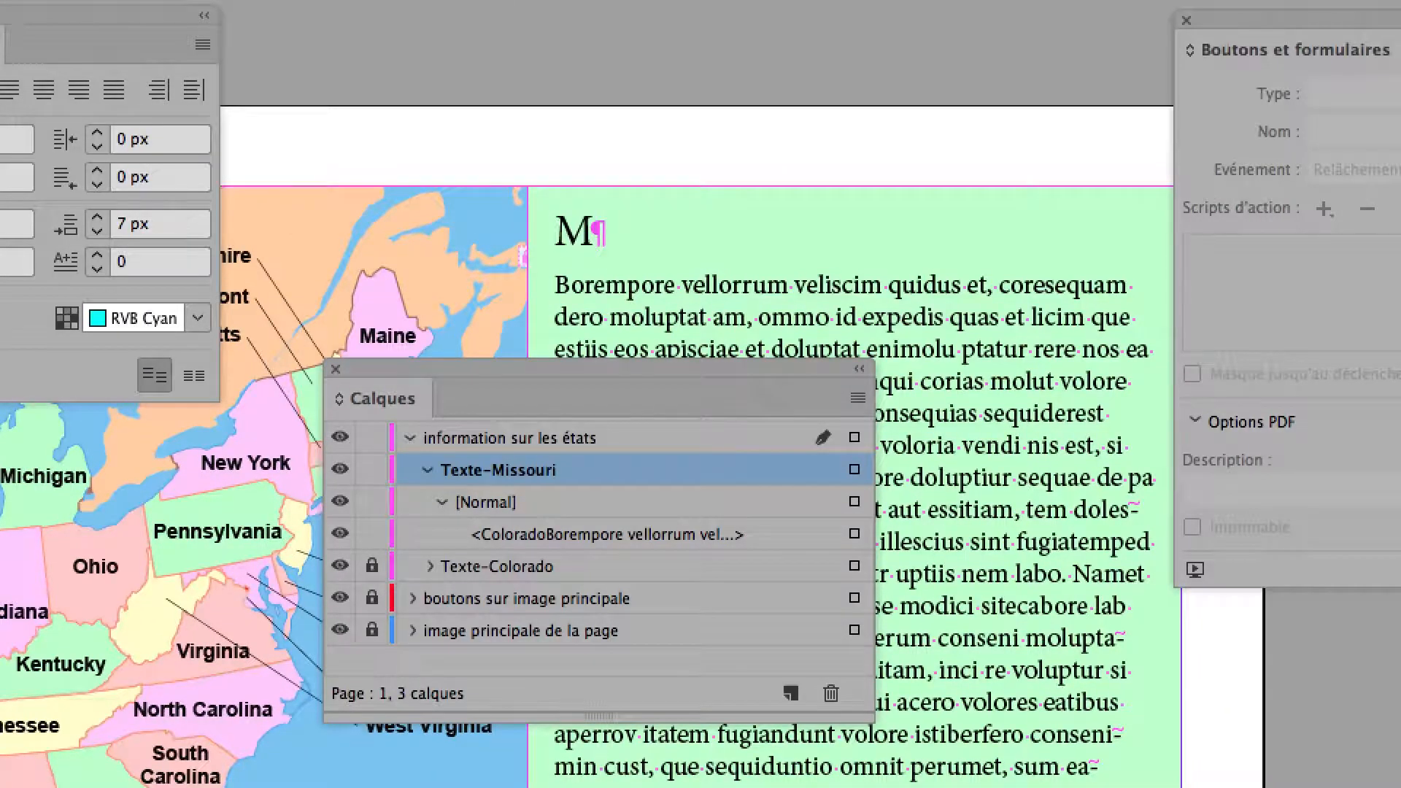
type("issouri")
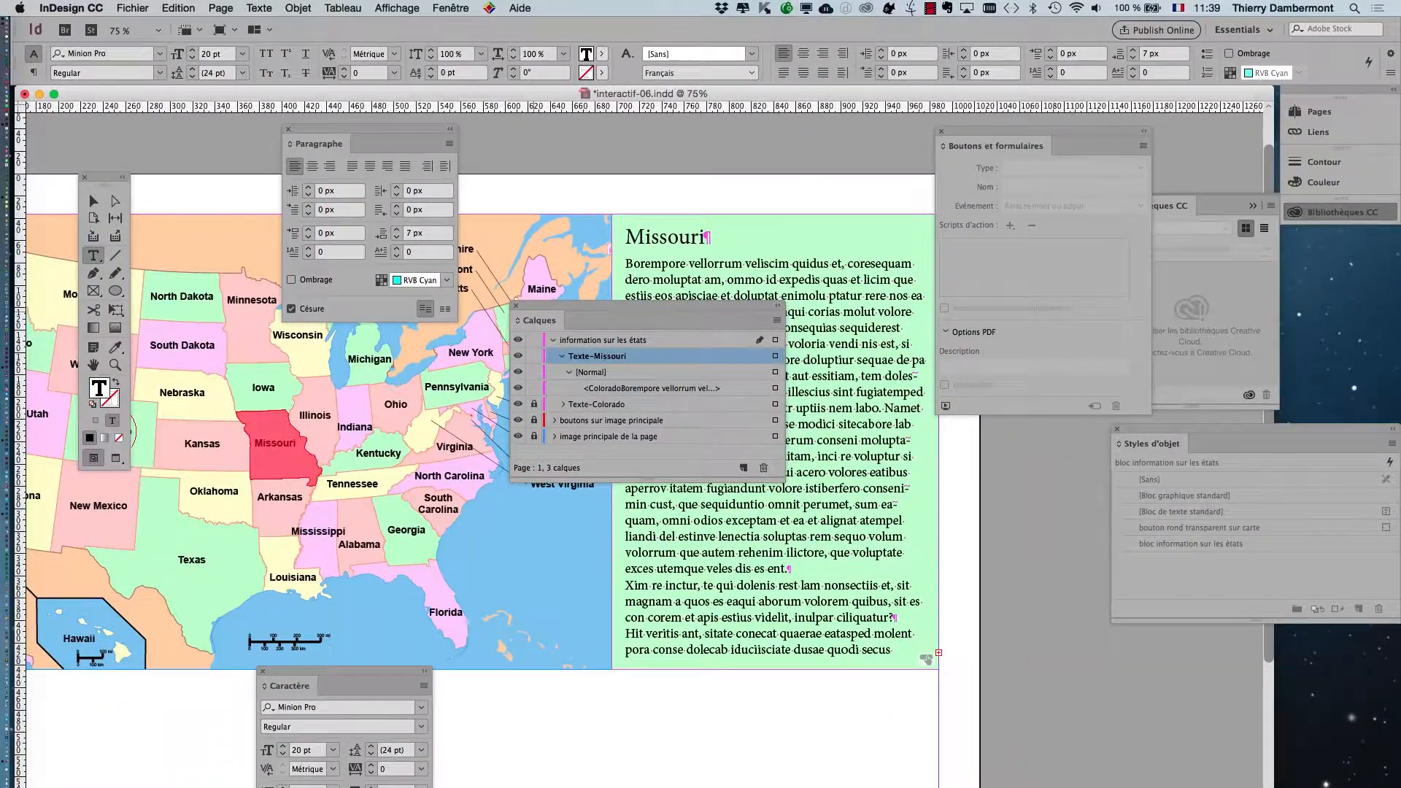
Step: Select the Missouri title in the text frame and examine the text variable options (Variables de texte) available for it
left_click_drag(656, 320, 416, 490)
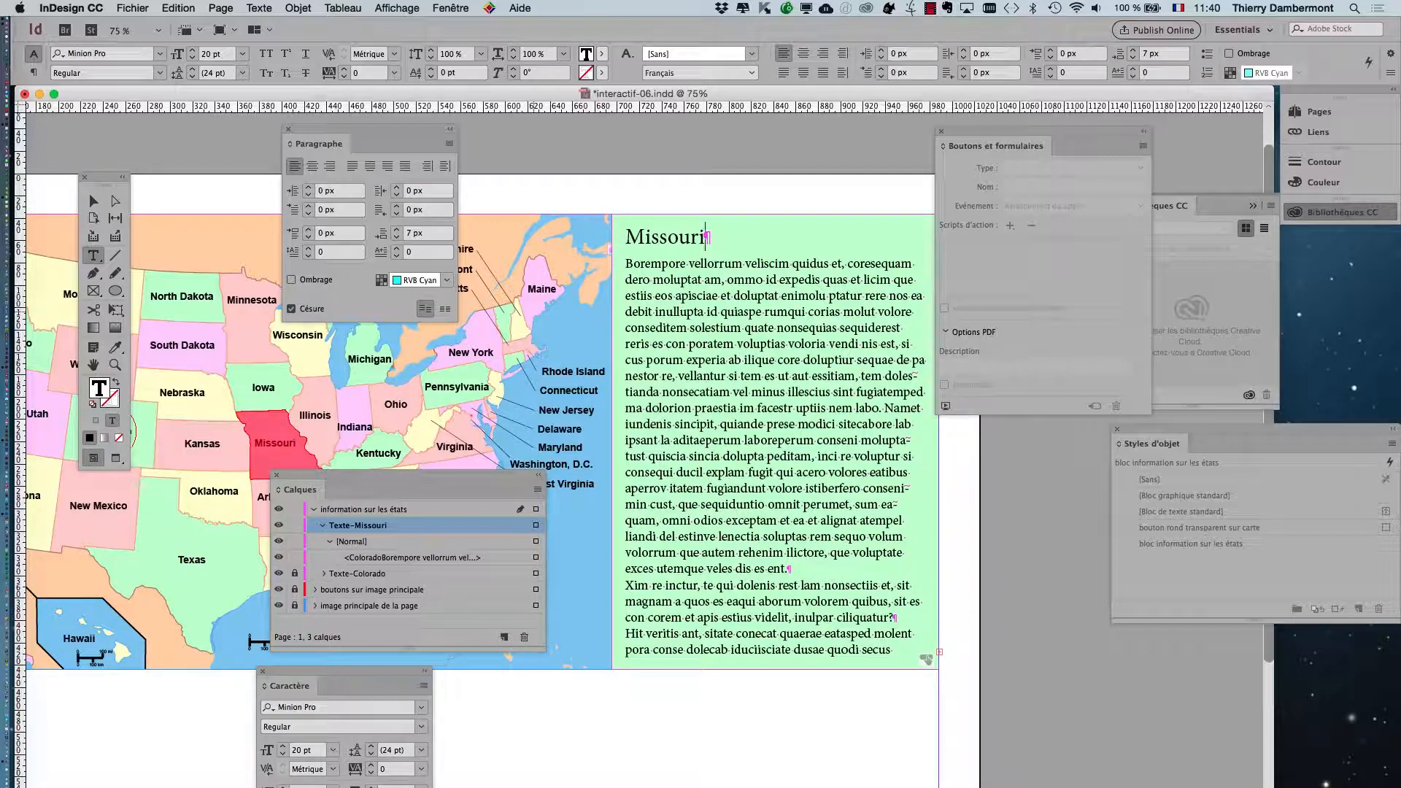
key("super+equal")
key("super+equal")
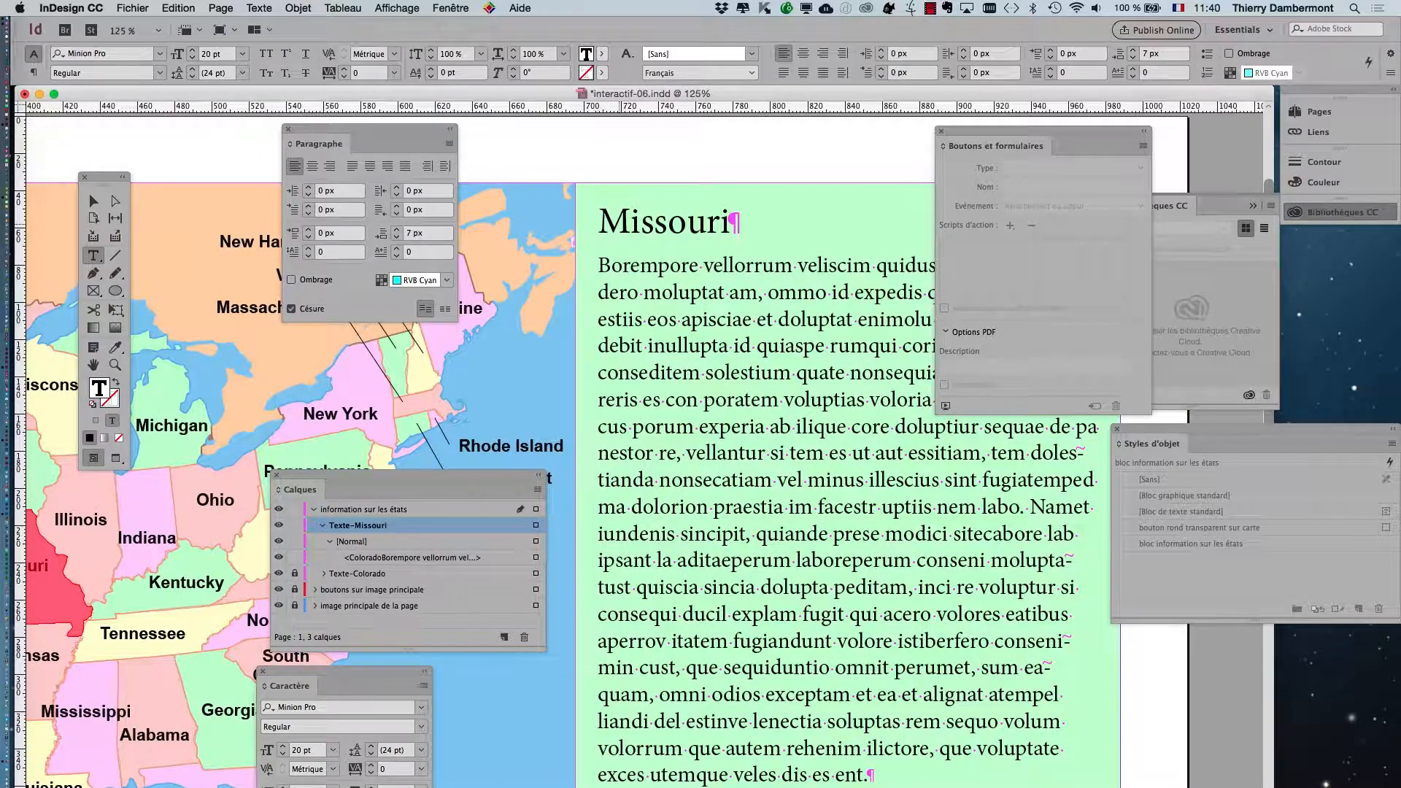
left_click_drag(598, 222, 738, 222)
left_click(244, 8)
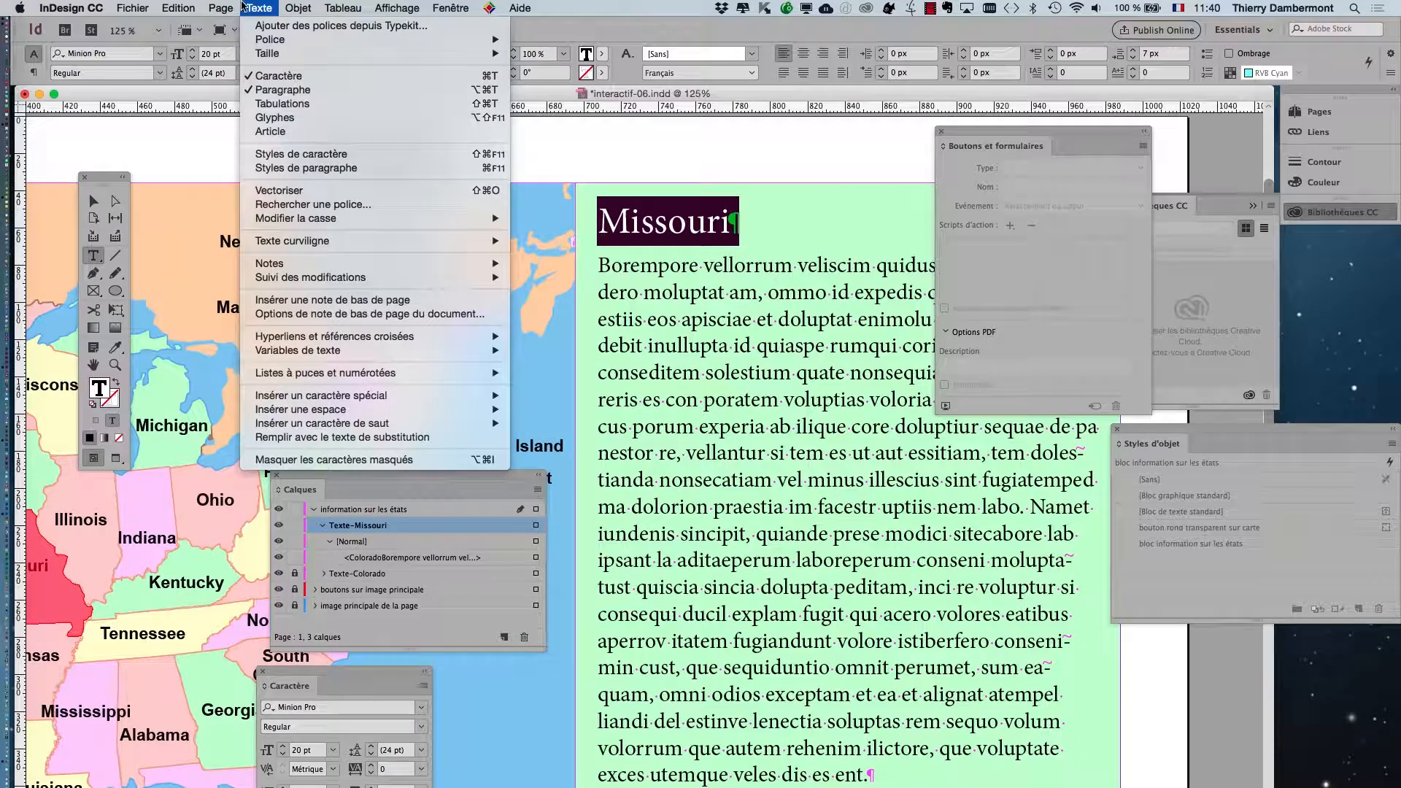
mouse_move(213, 7)
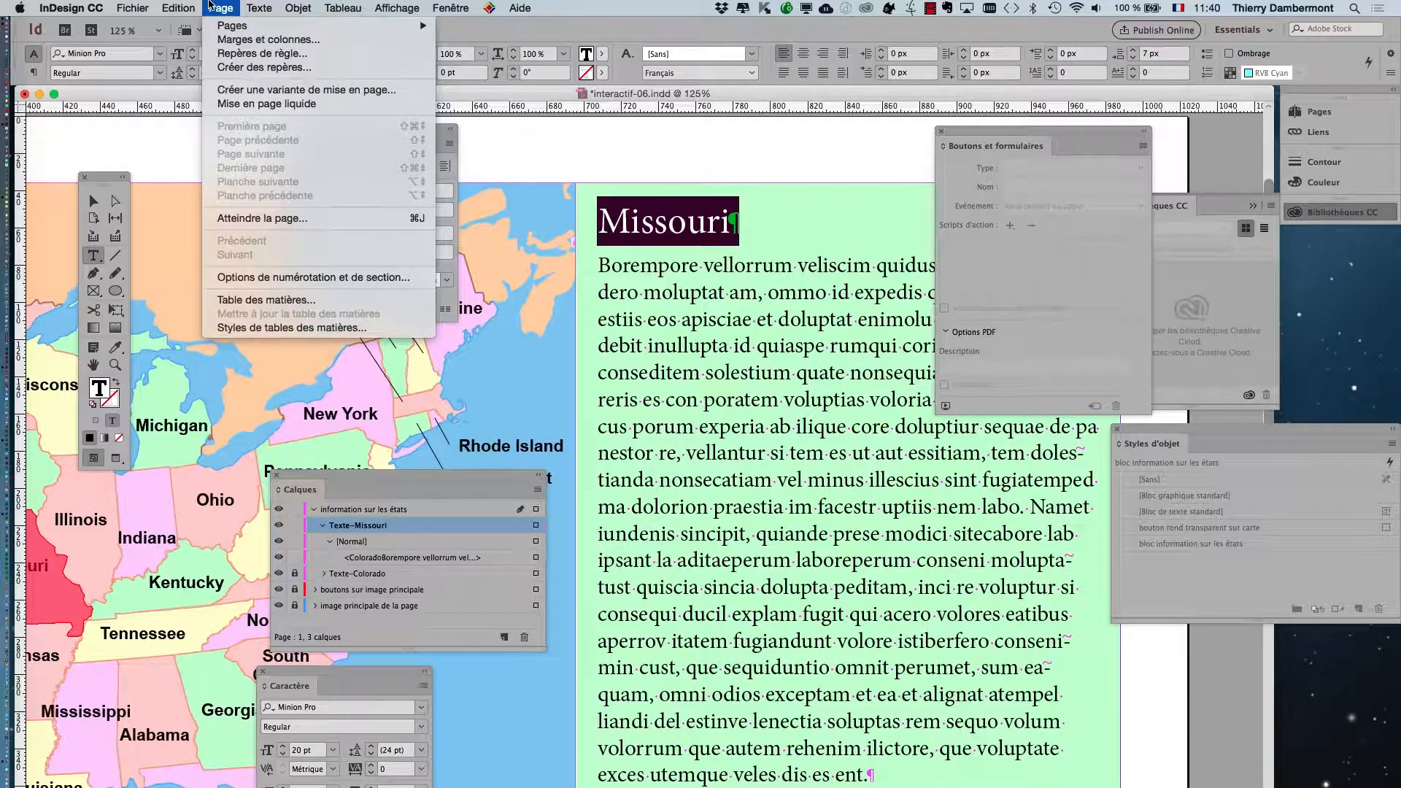
mouse_move(315, 5)
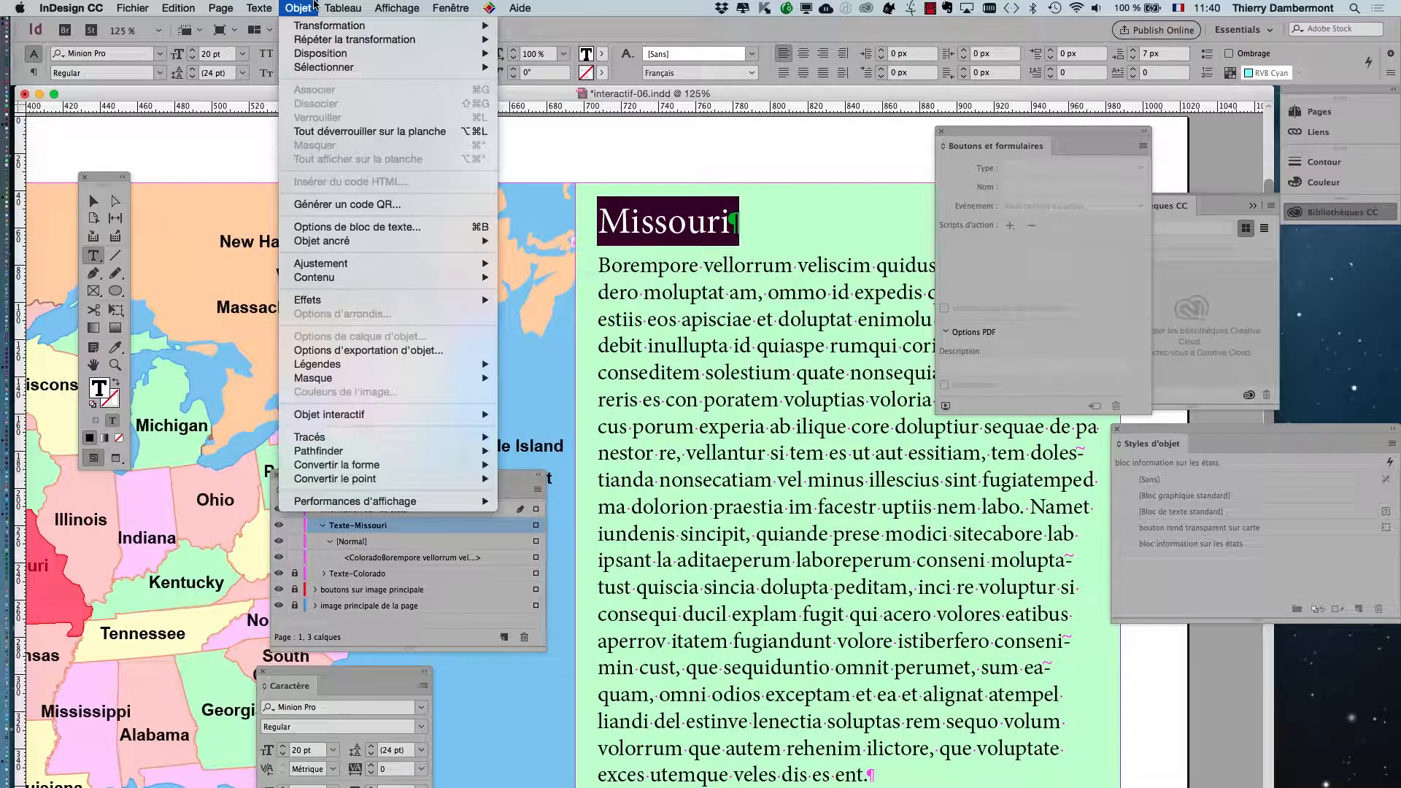
mouse_move(271, 7)
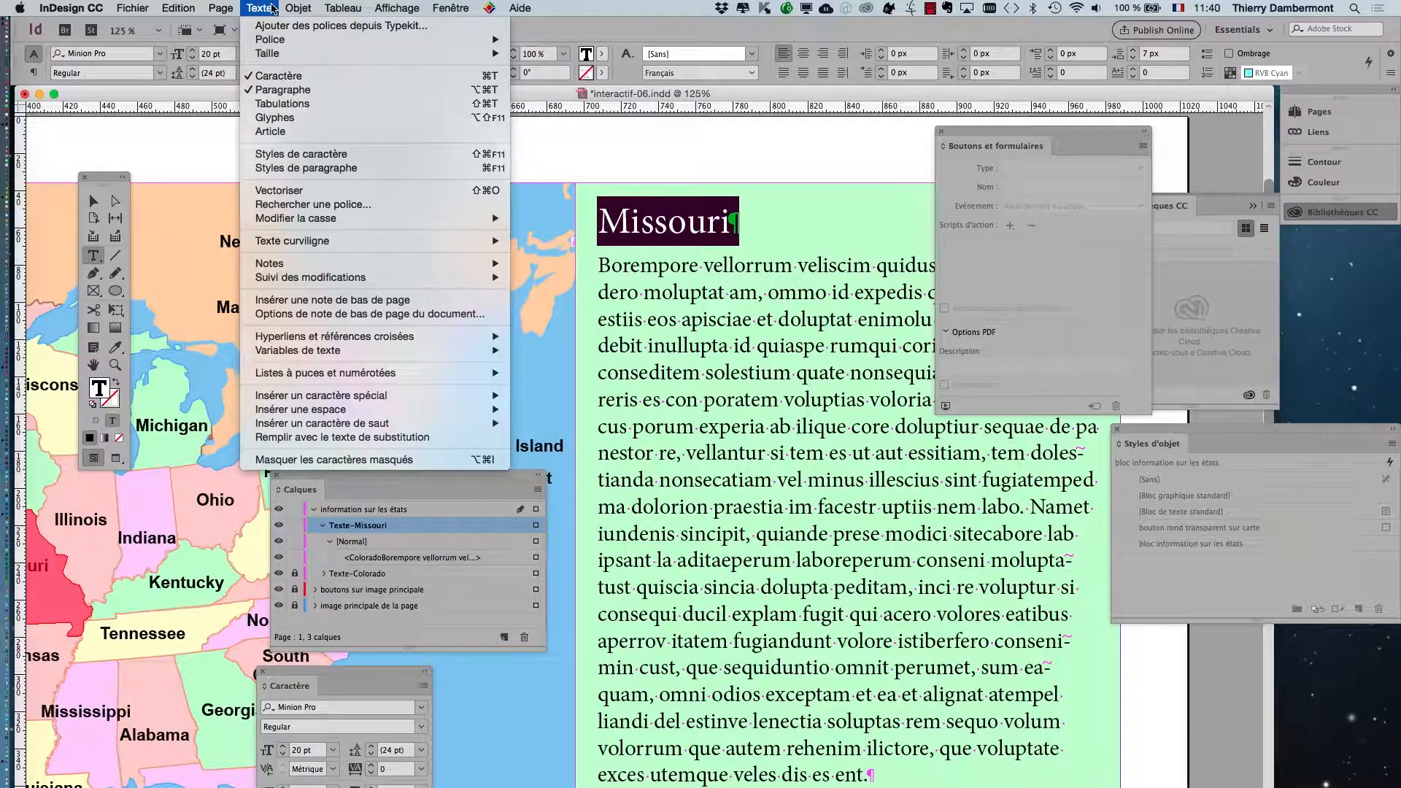
mouse_move(337, 355)
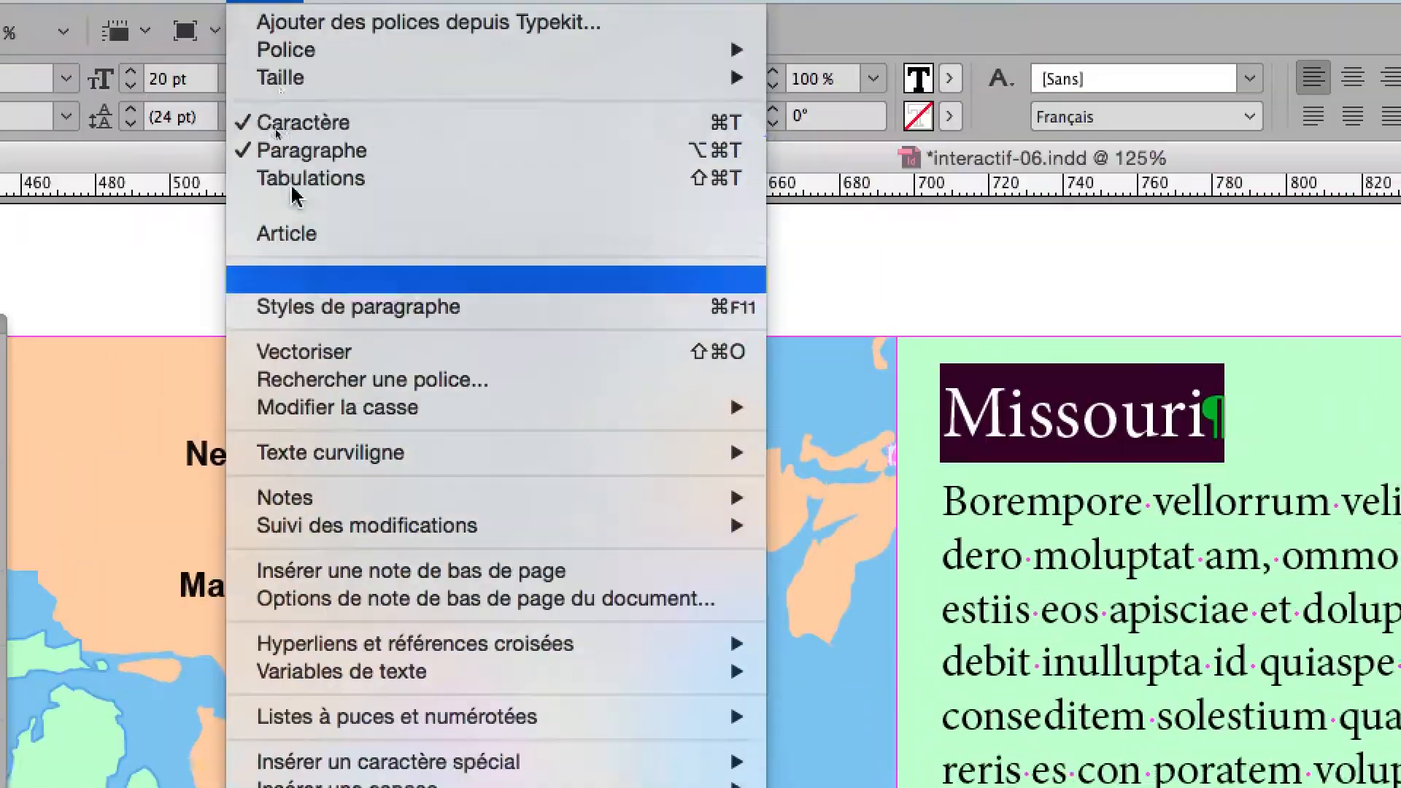
mouse_move(281, 12)
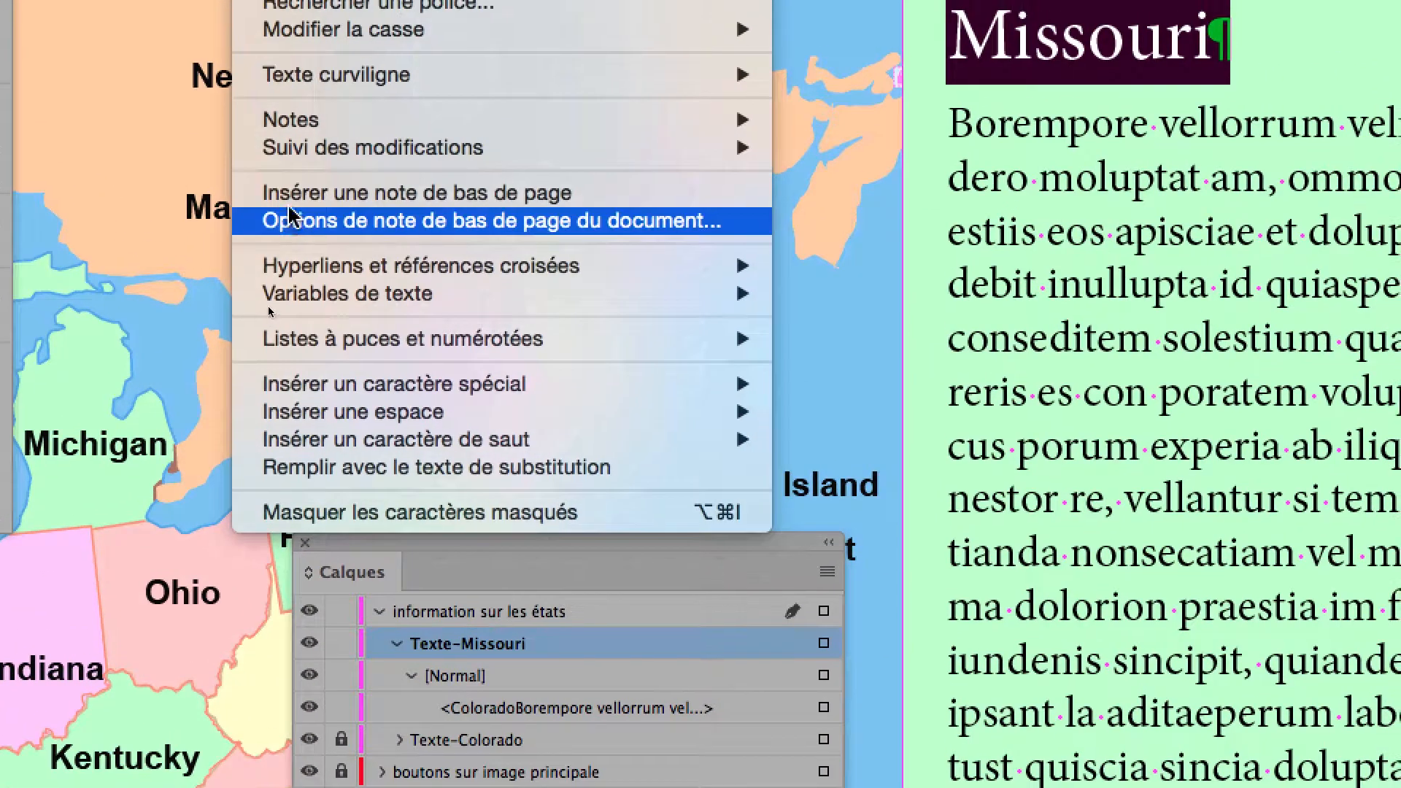
mouse_move(438, 294)
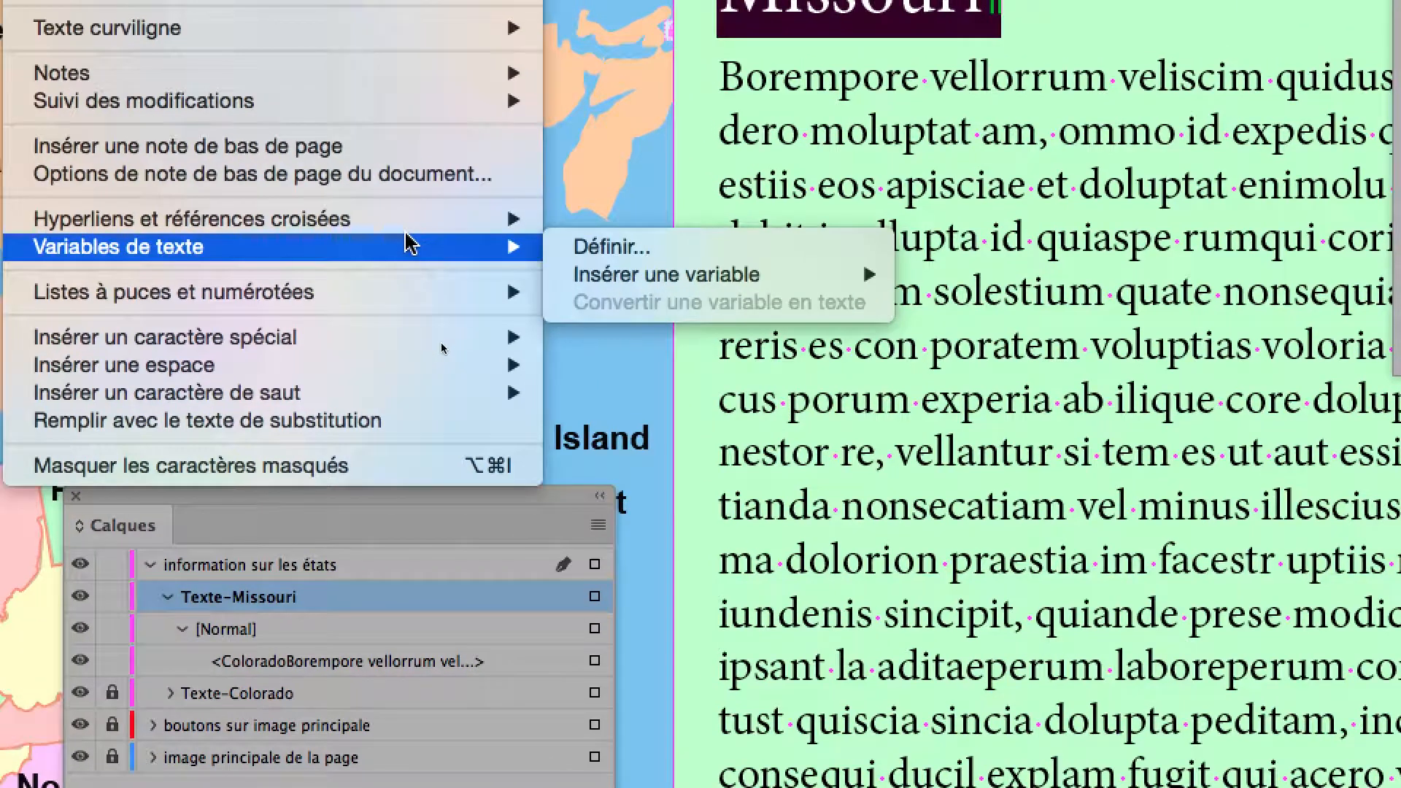
left_click(598, 28)
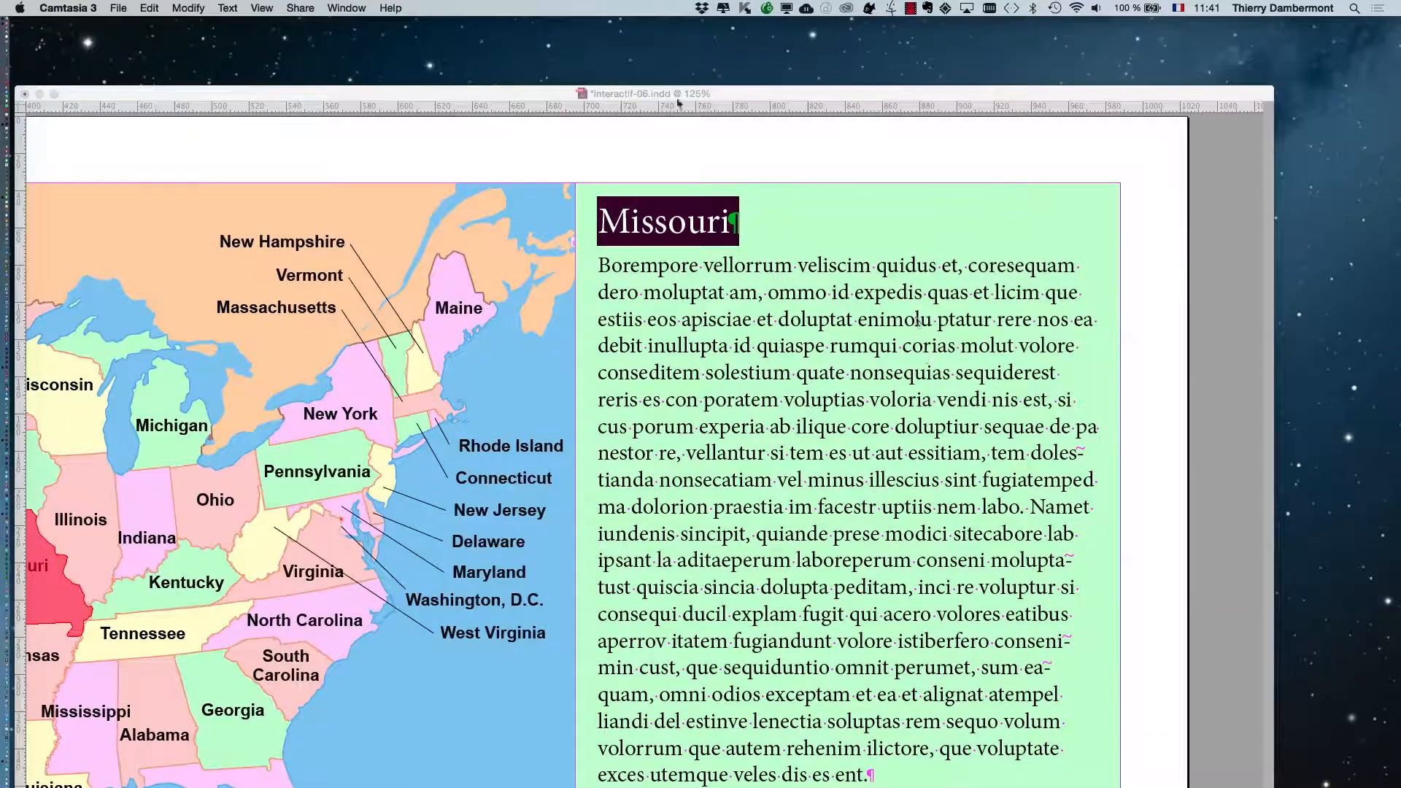
Step: Display the data merge (Fusion des données) instructions enlarged enough to read, and close them
left_click(613, 95)
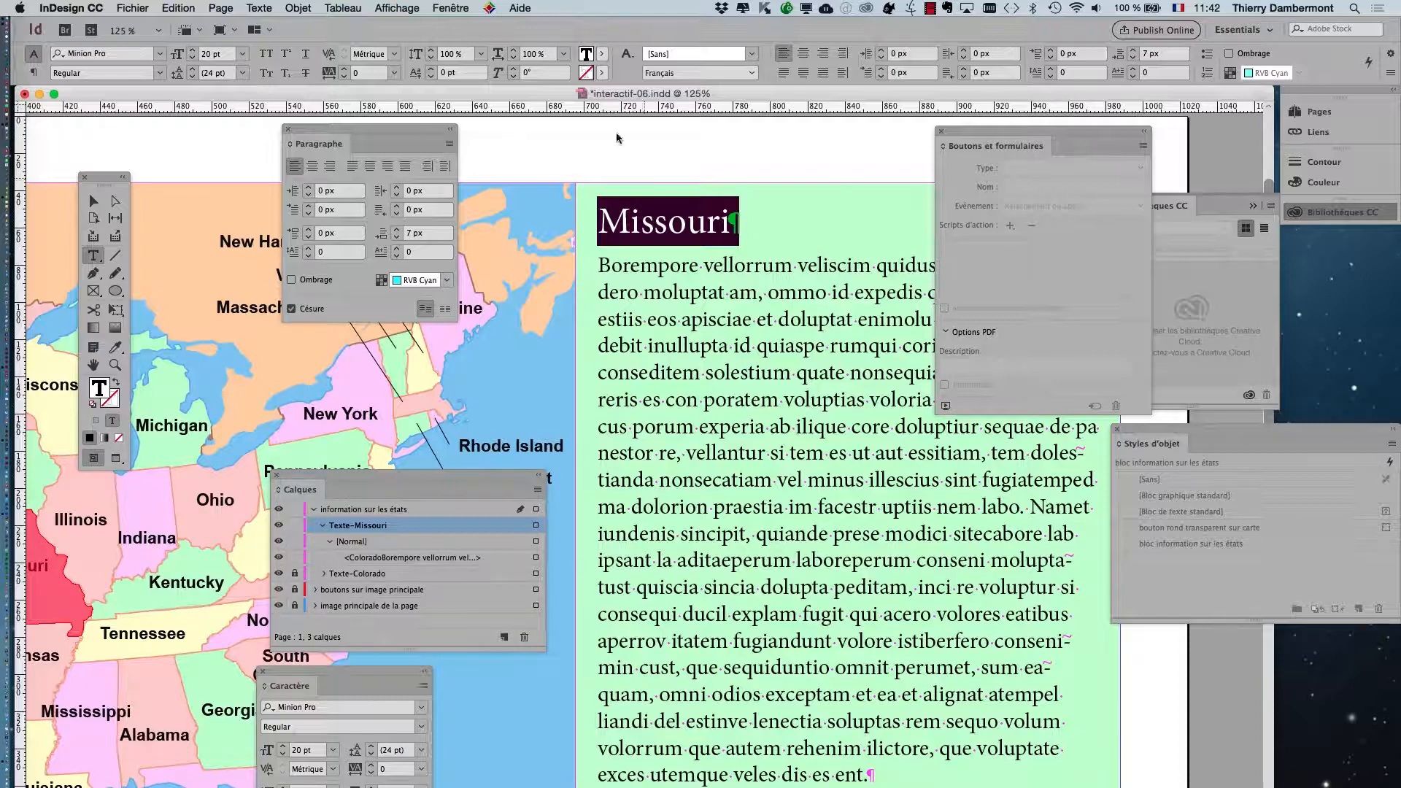
left_click(450, 8)
mouse_move(593, 355)
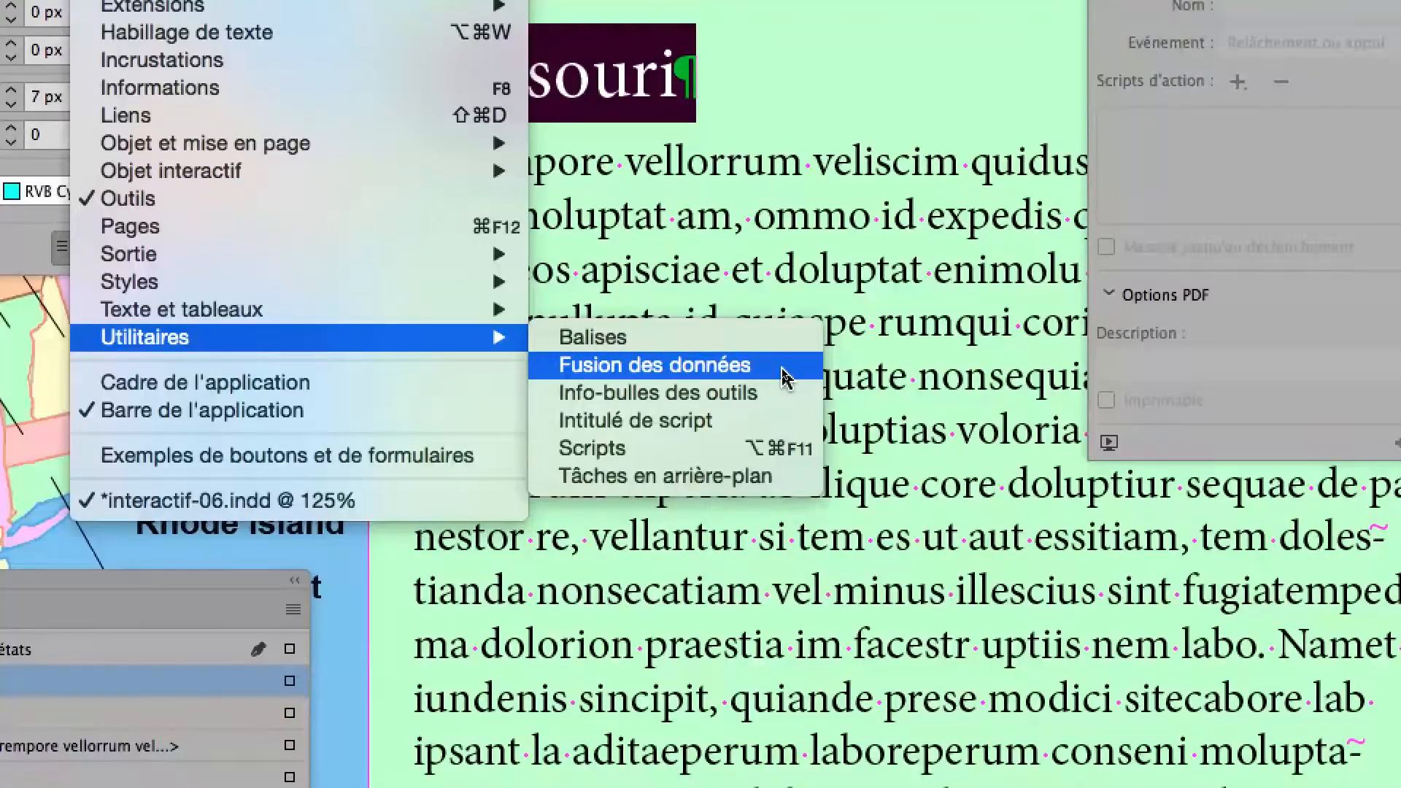
left_click(782, 376)
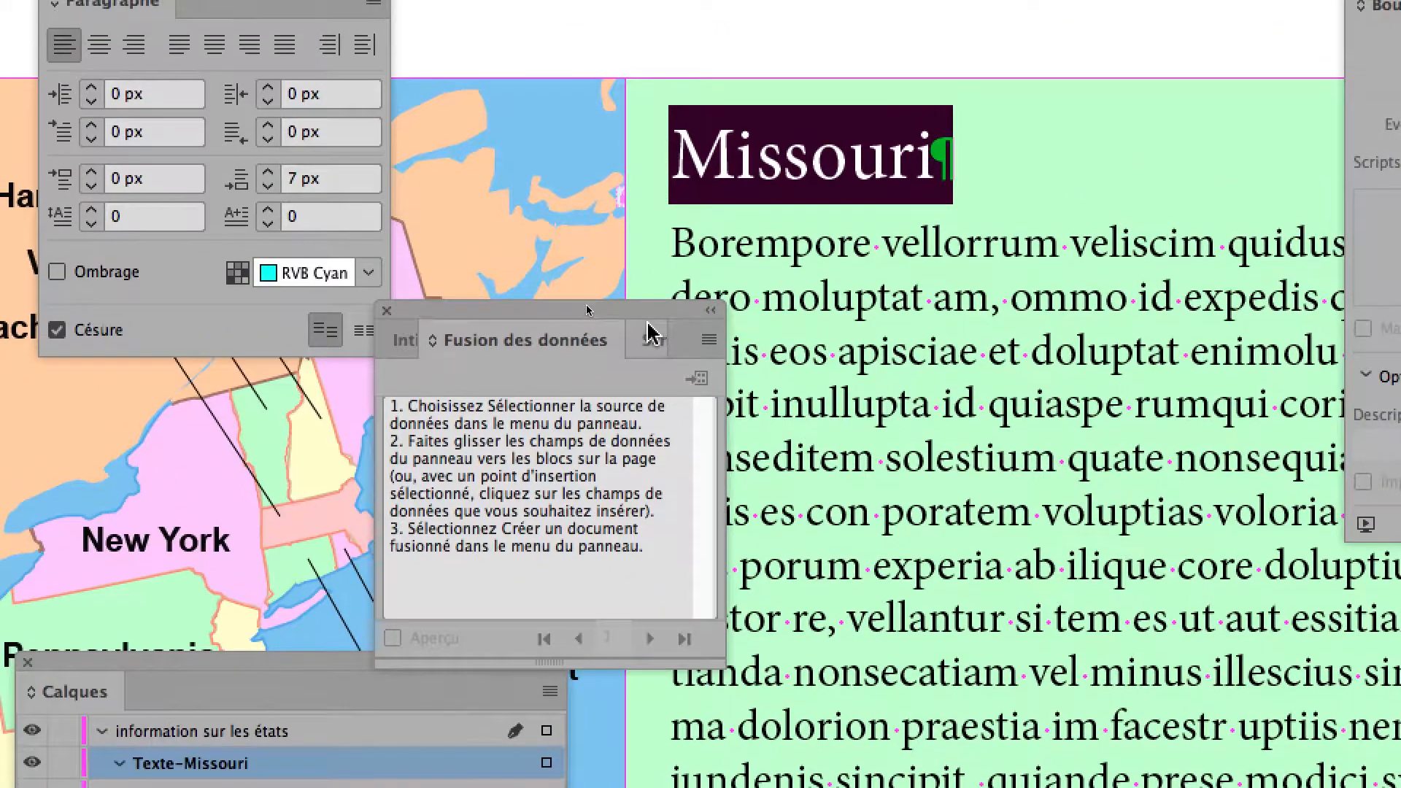
left_click_drag(648, 312, 783, 292)
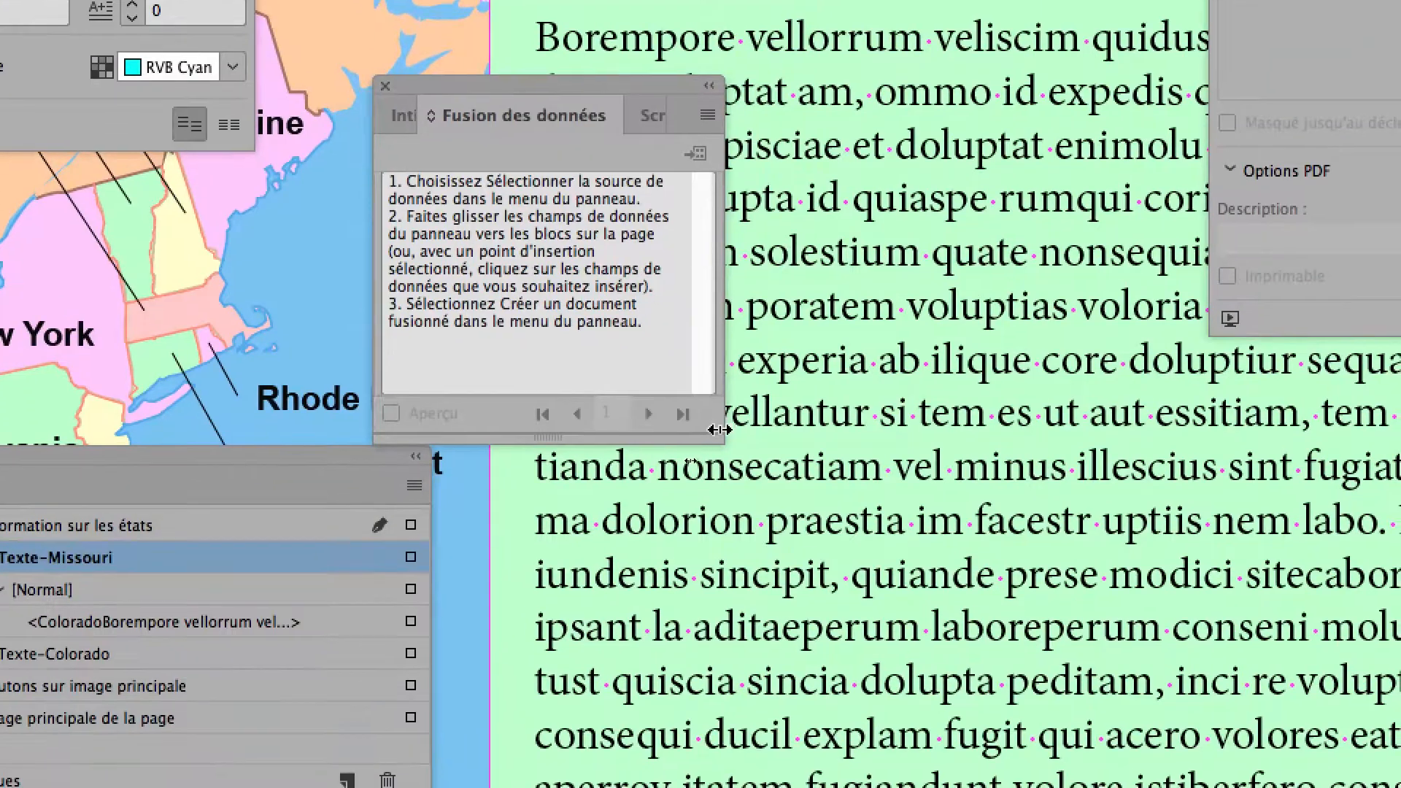
left_click_drag(719, 430, 1068, 622)
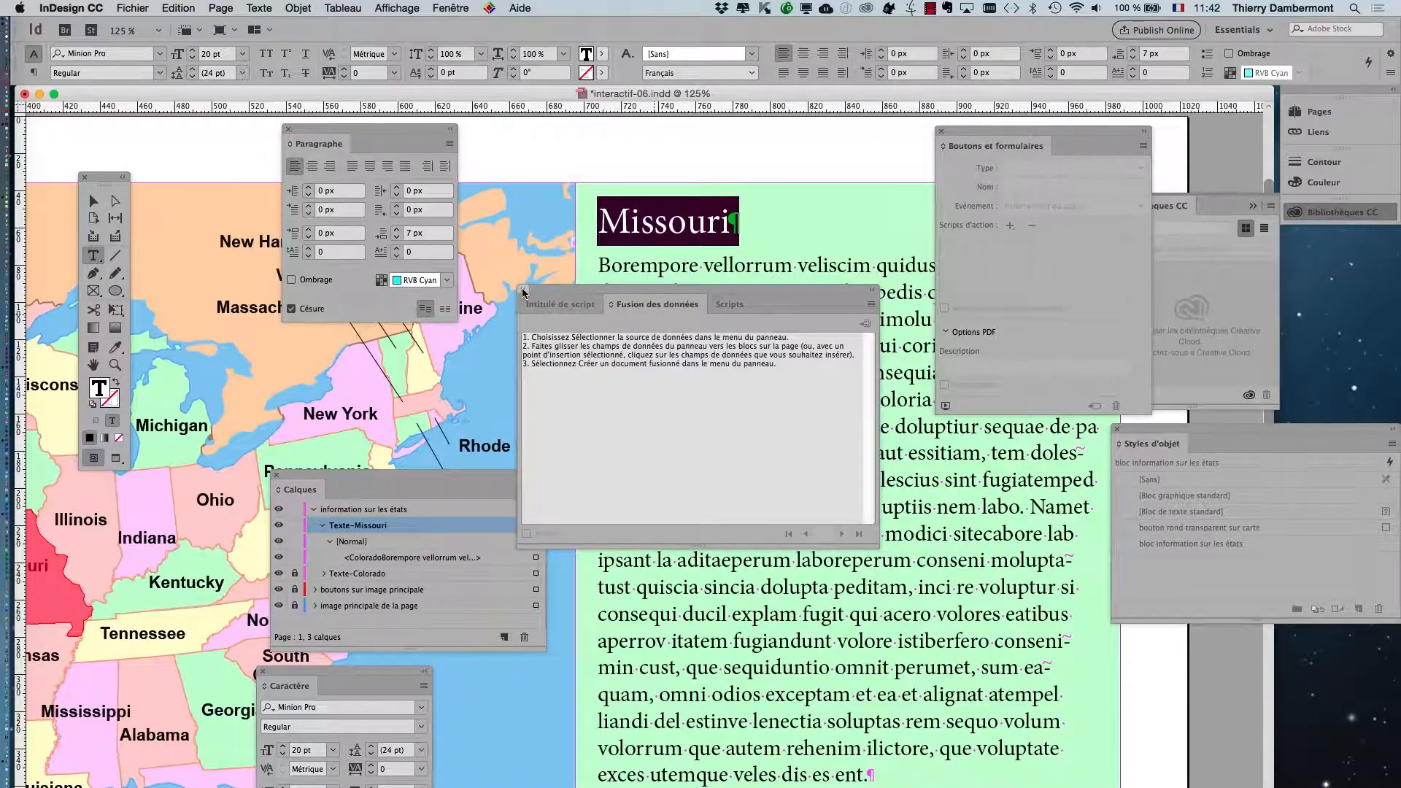
left_click(523, 291)
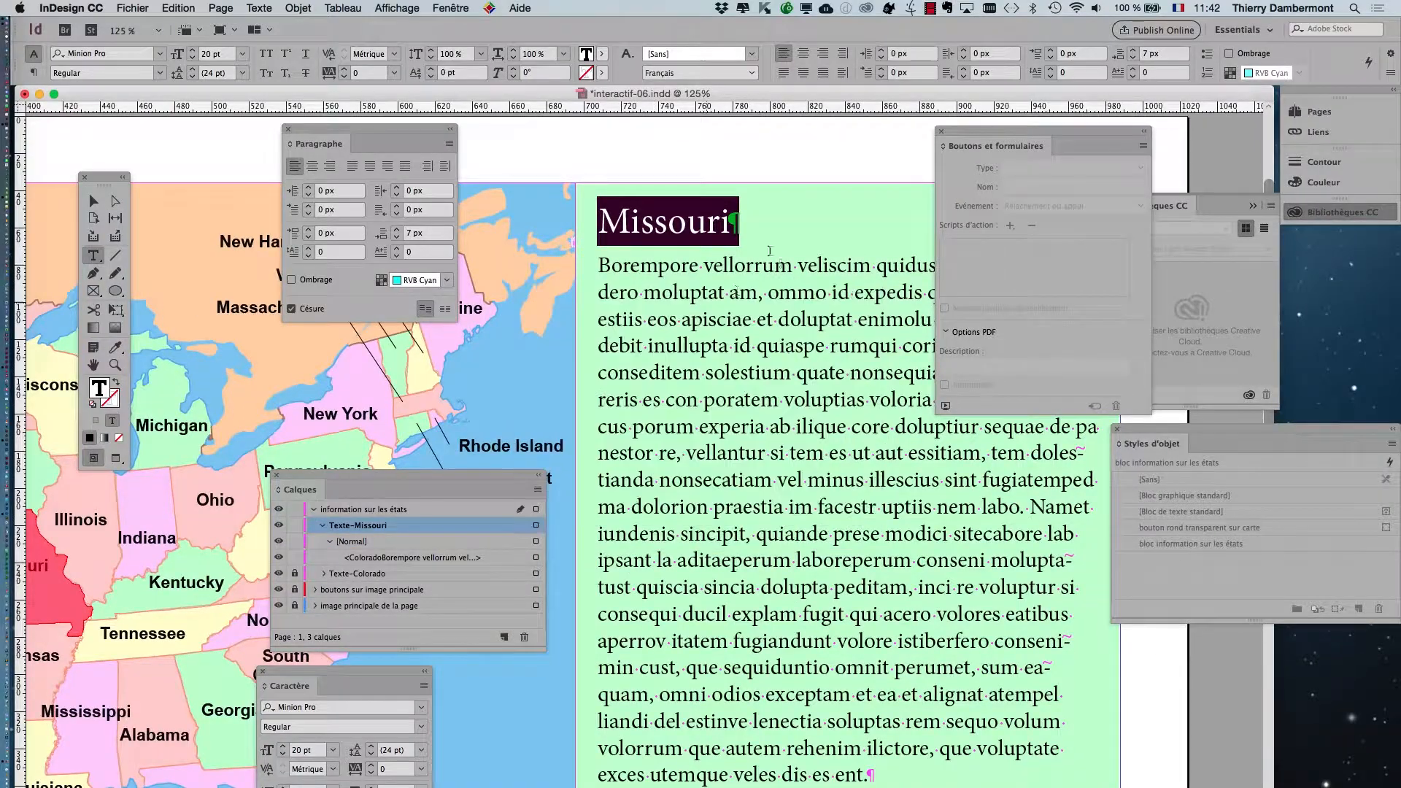
Step: Select the text frame inside the [Normal] state of Texte-Missouri, keeping the layers list clear of the map
left_click(733, 265)
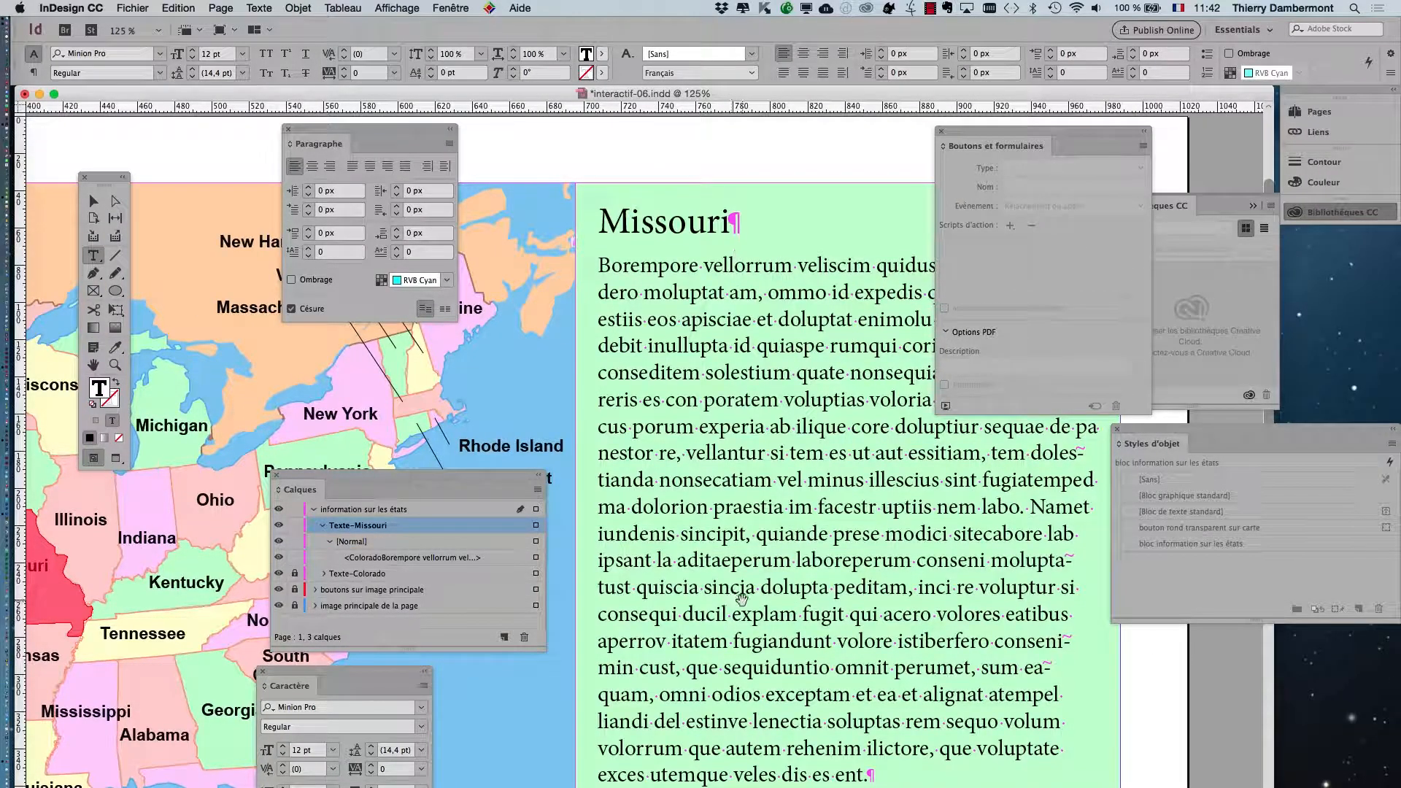
key("super+minus")
key("super+minus")
left_click_drag(735, 583, 661, 504)
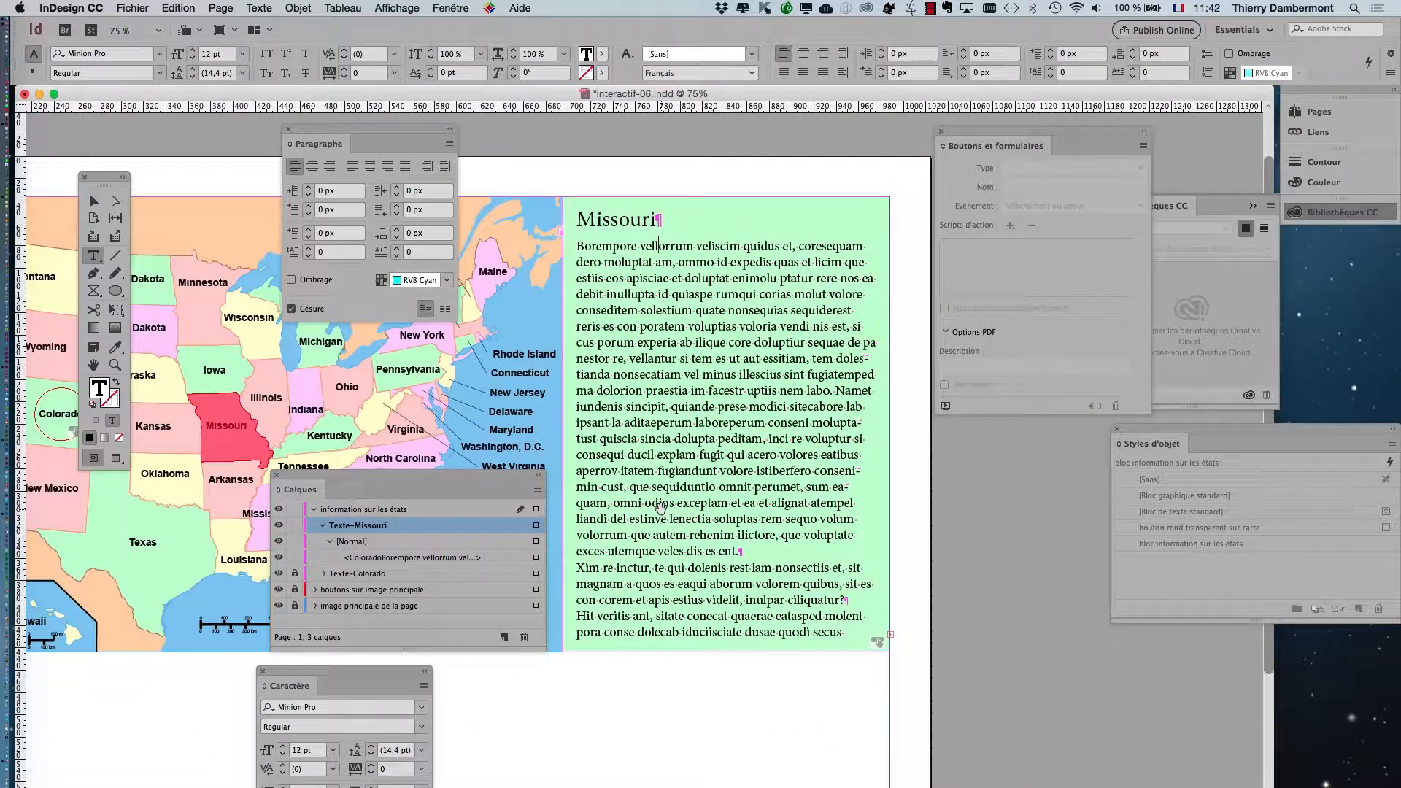
left_click_drag(425, 479, 691, 681)
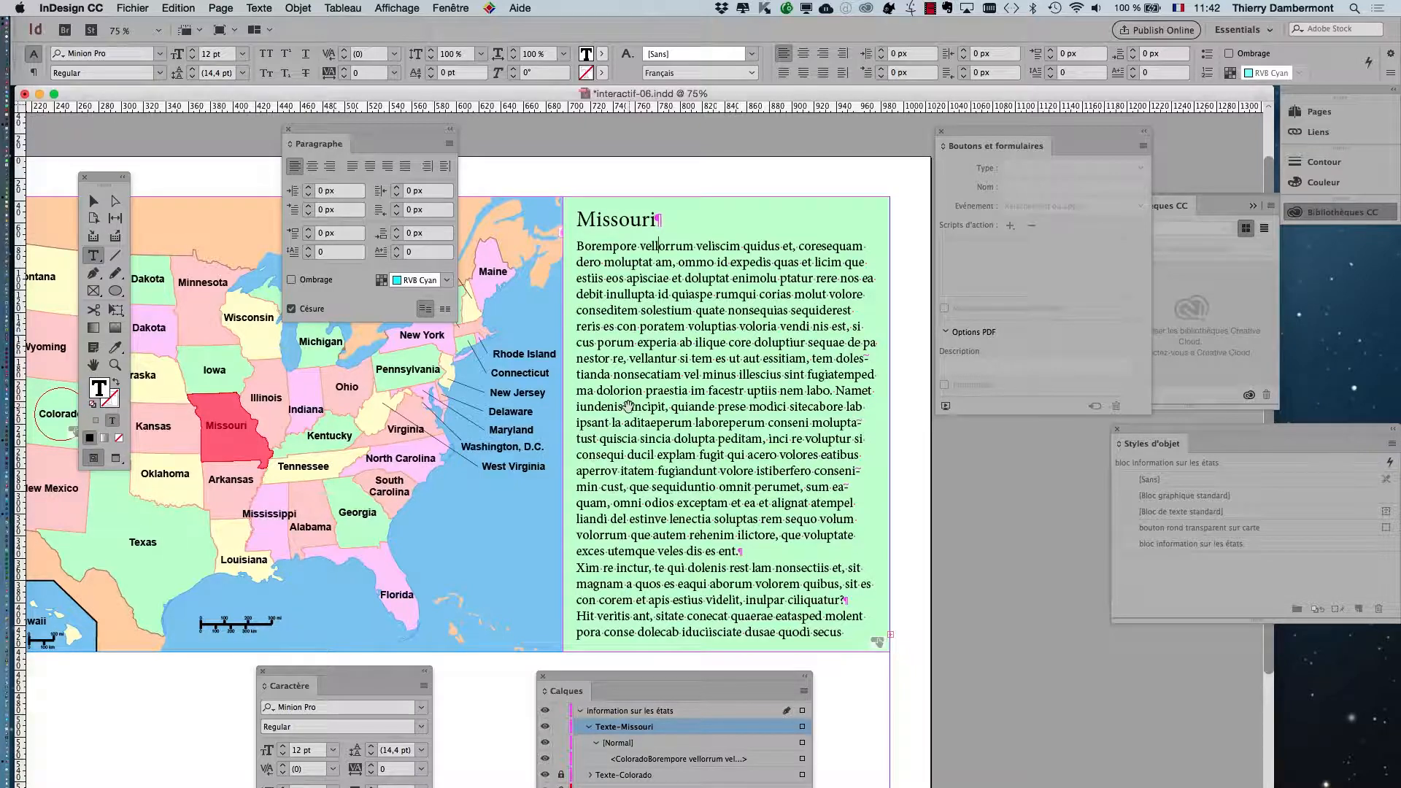
left_click_drag(629, 406, 651, 383)
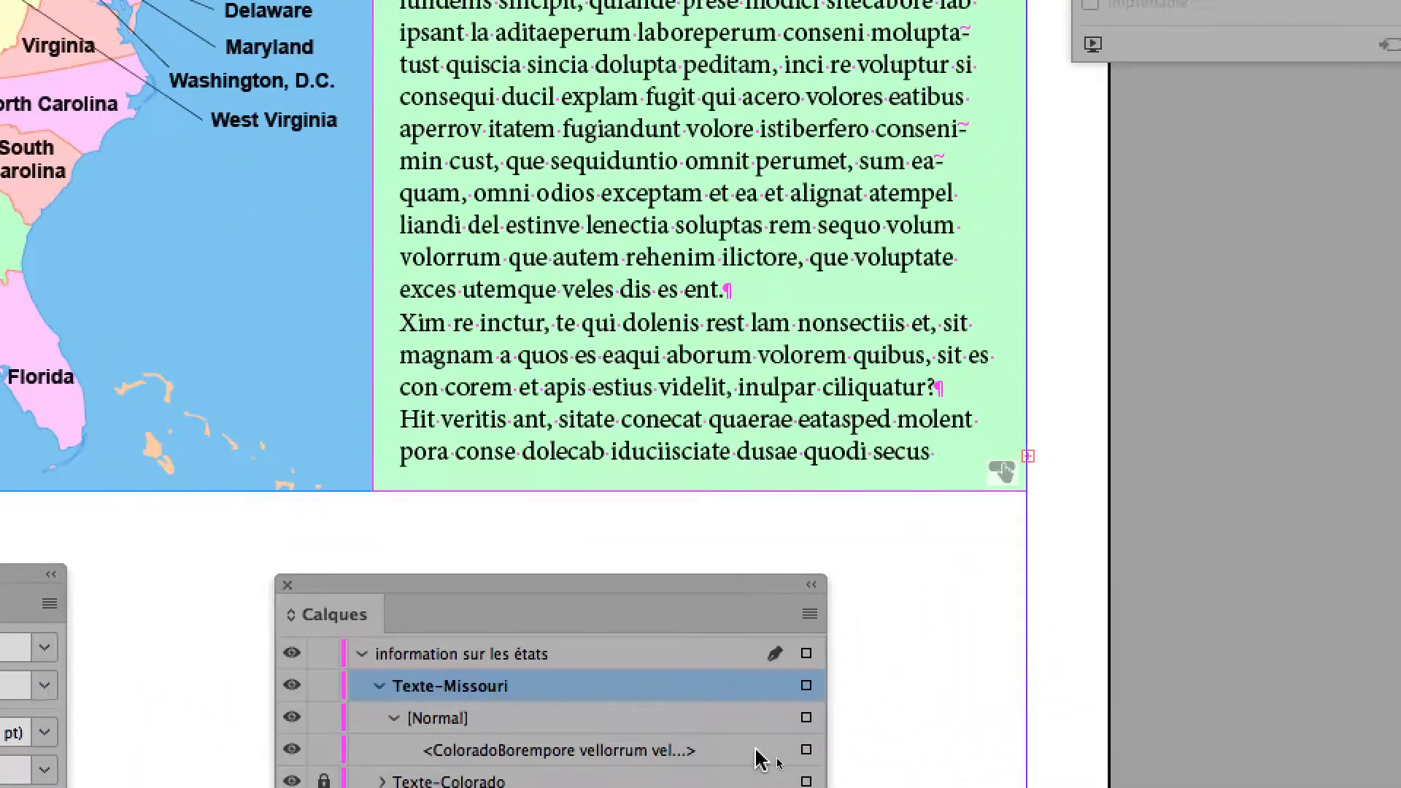
left_click(805, 749)
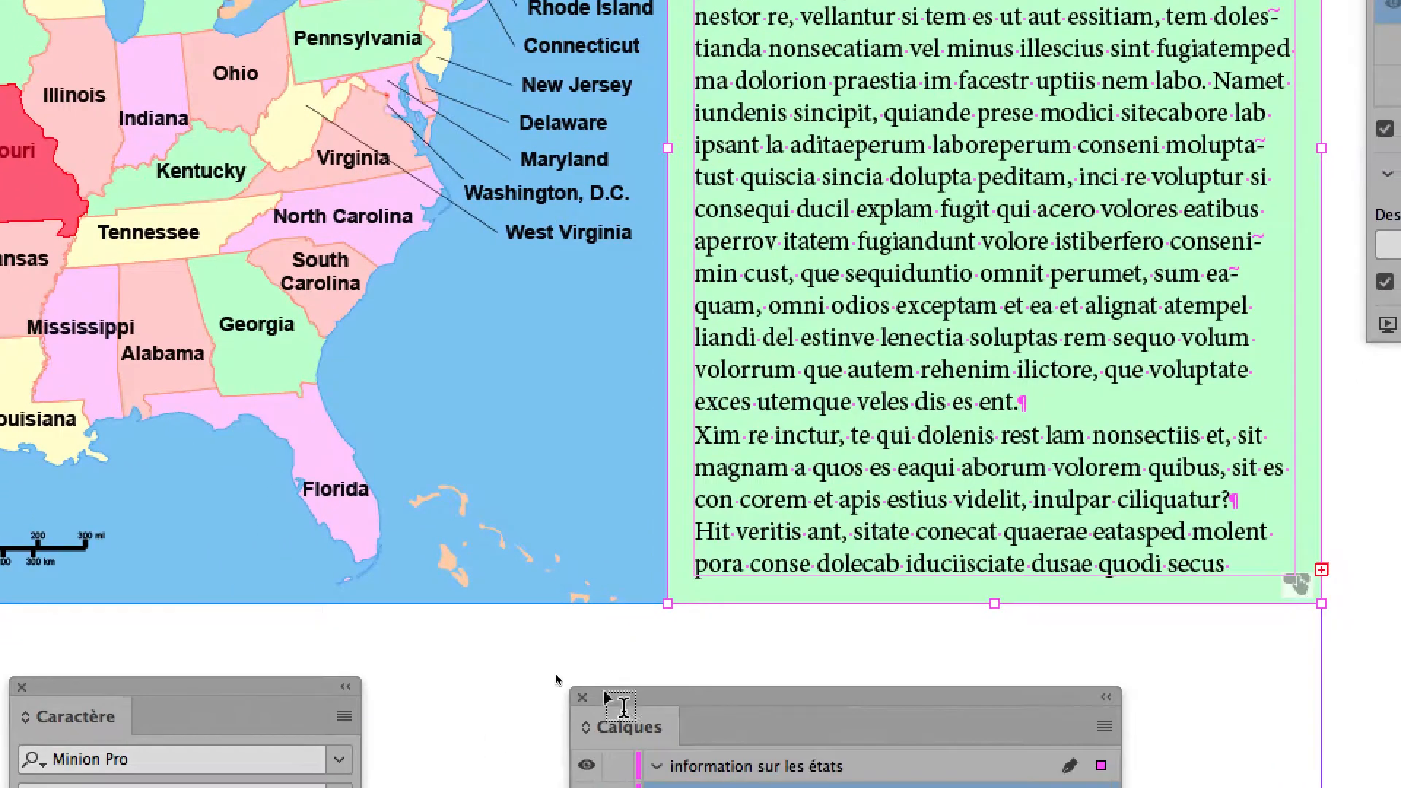
left_click_drag(411, 757, 367, 177)
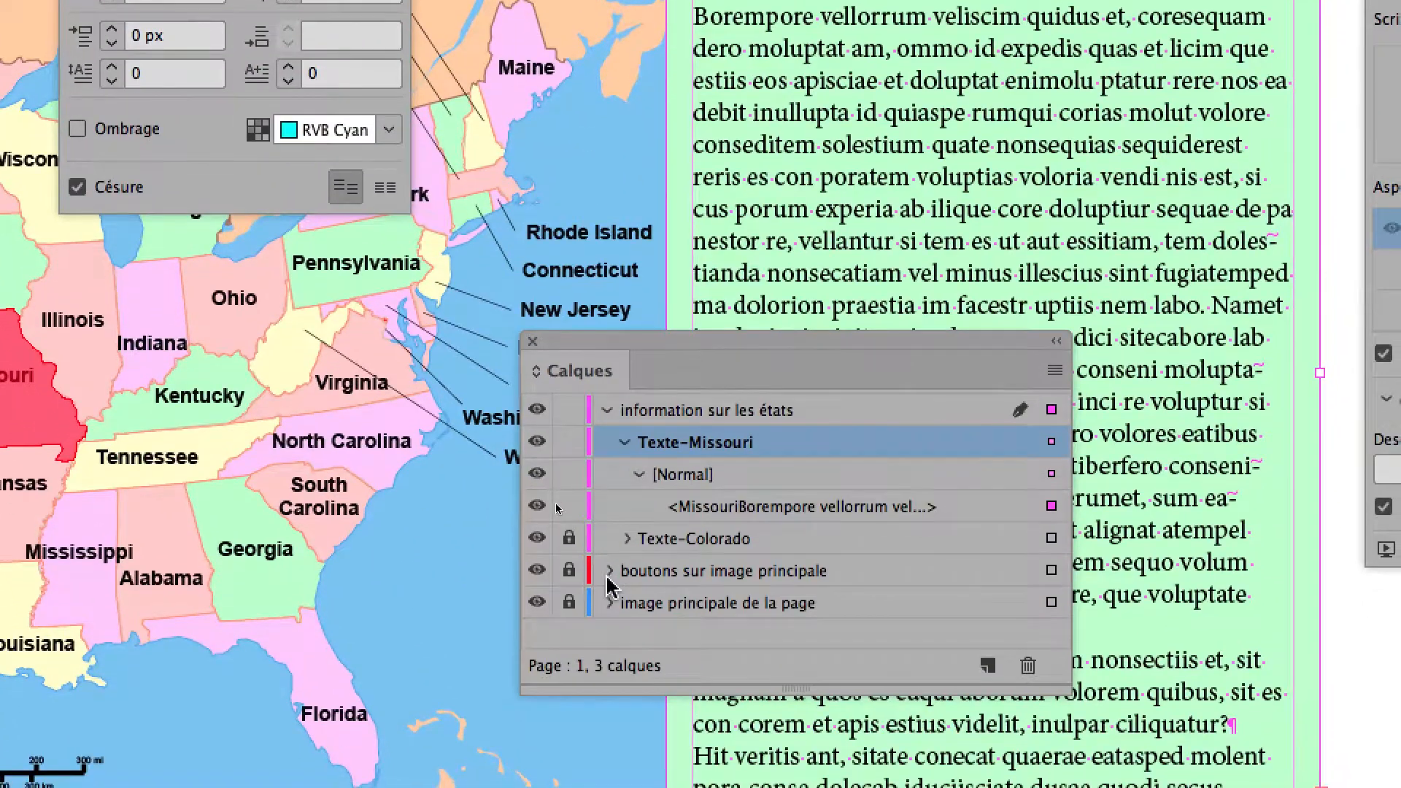
Step: Hide the boutons sur image principale layer and fill the selected text frame with Missouri's mauve map colour using the Eyedropper
left_click(608, 575)
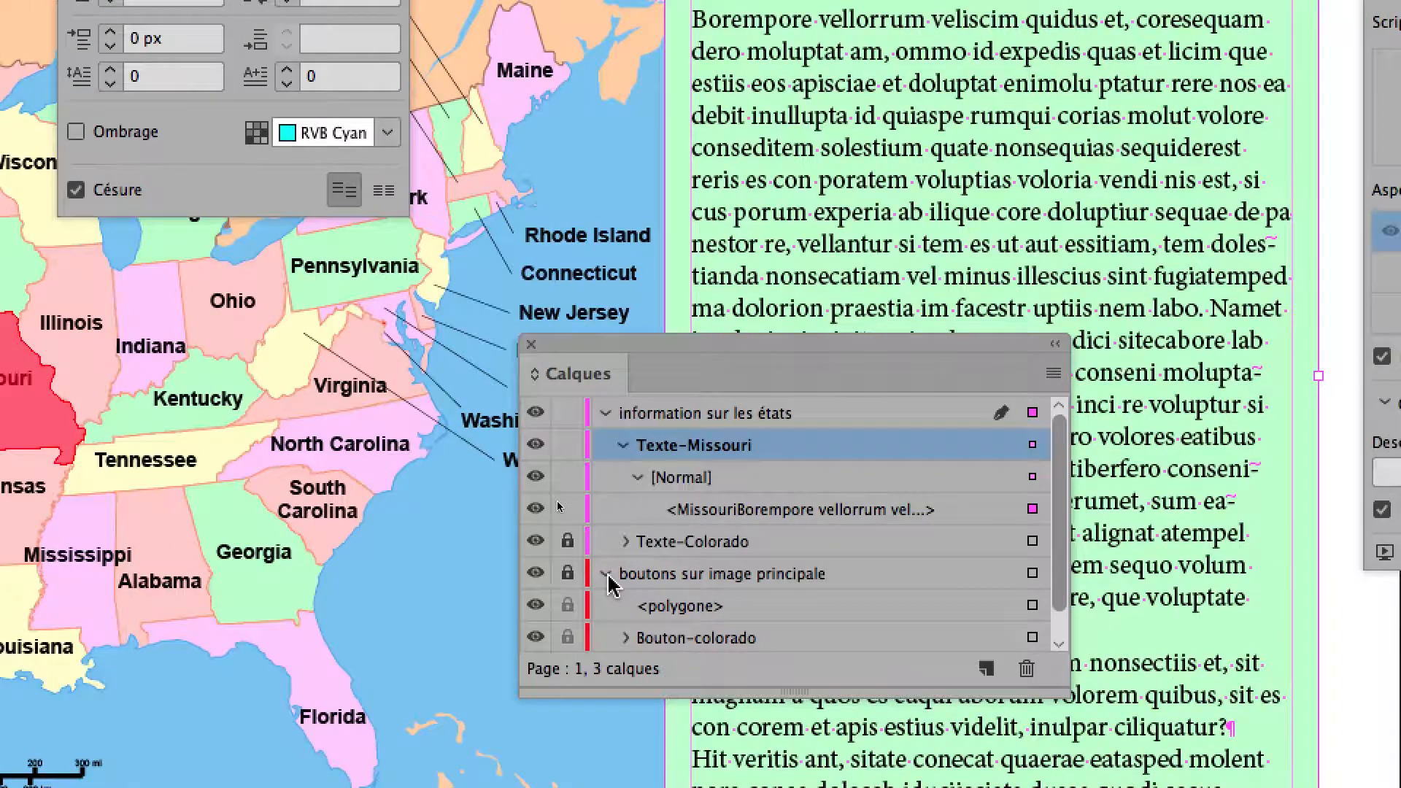
left_click(607, 574)
left_click(535, 573)
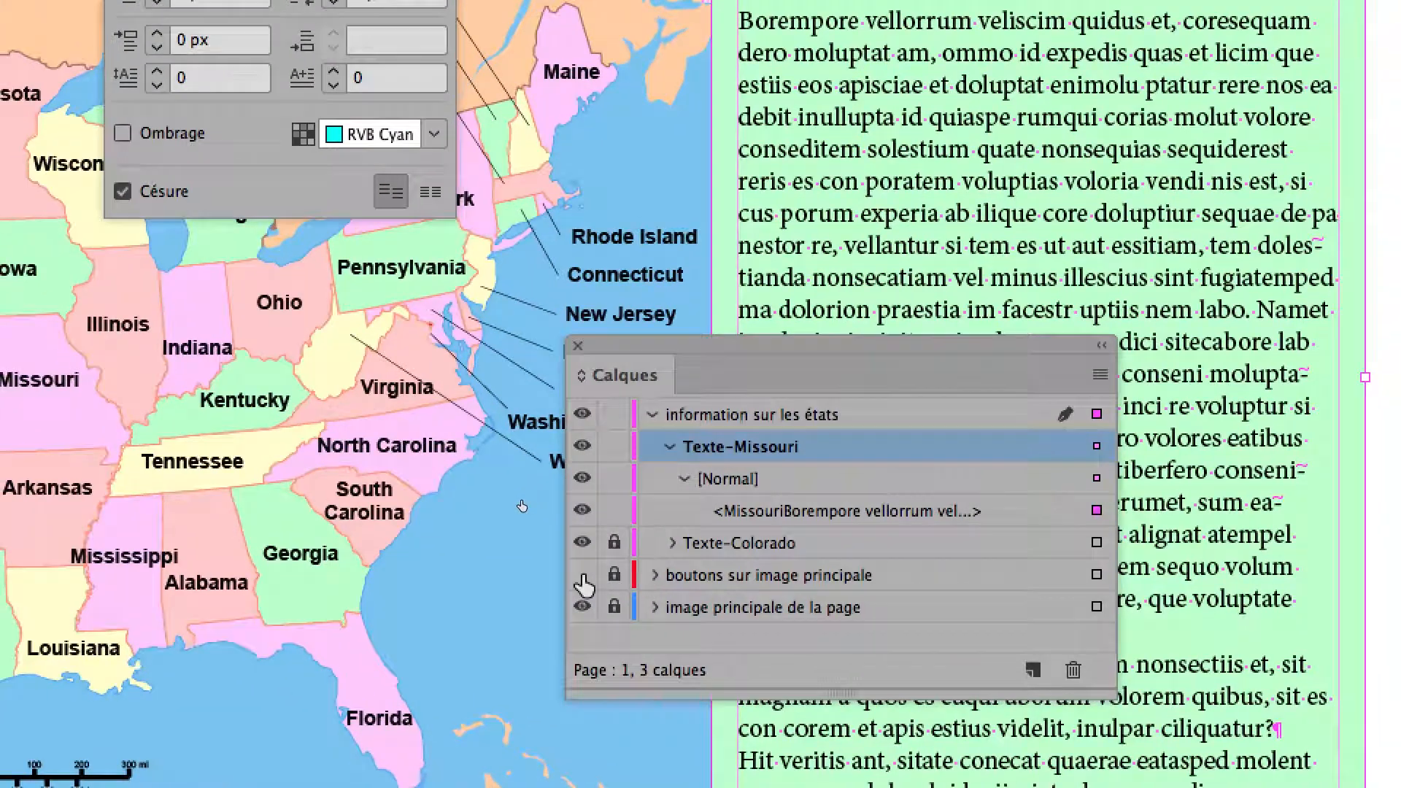
left_click(582, 576)
left_click(582, 575)
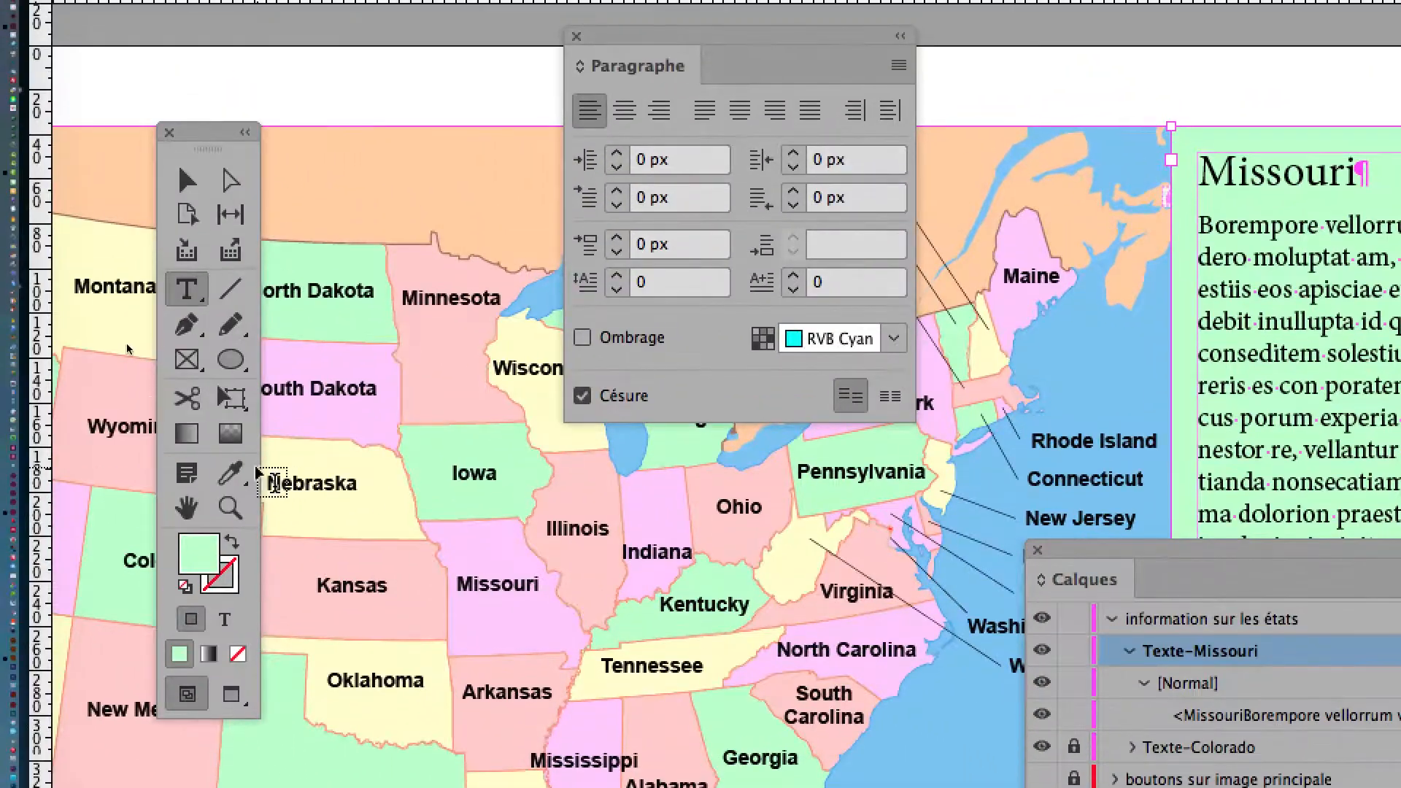
left_click(240, 474)
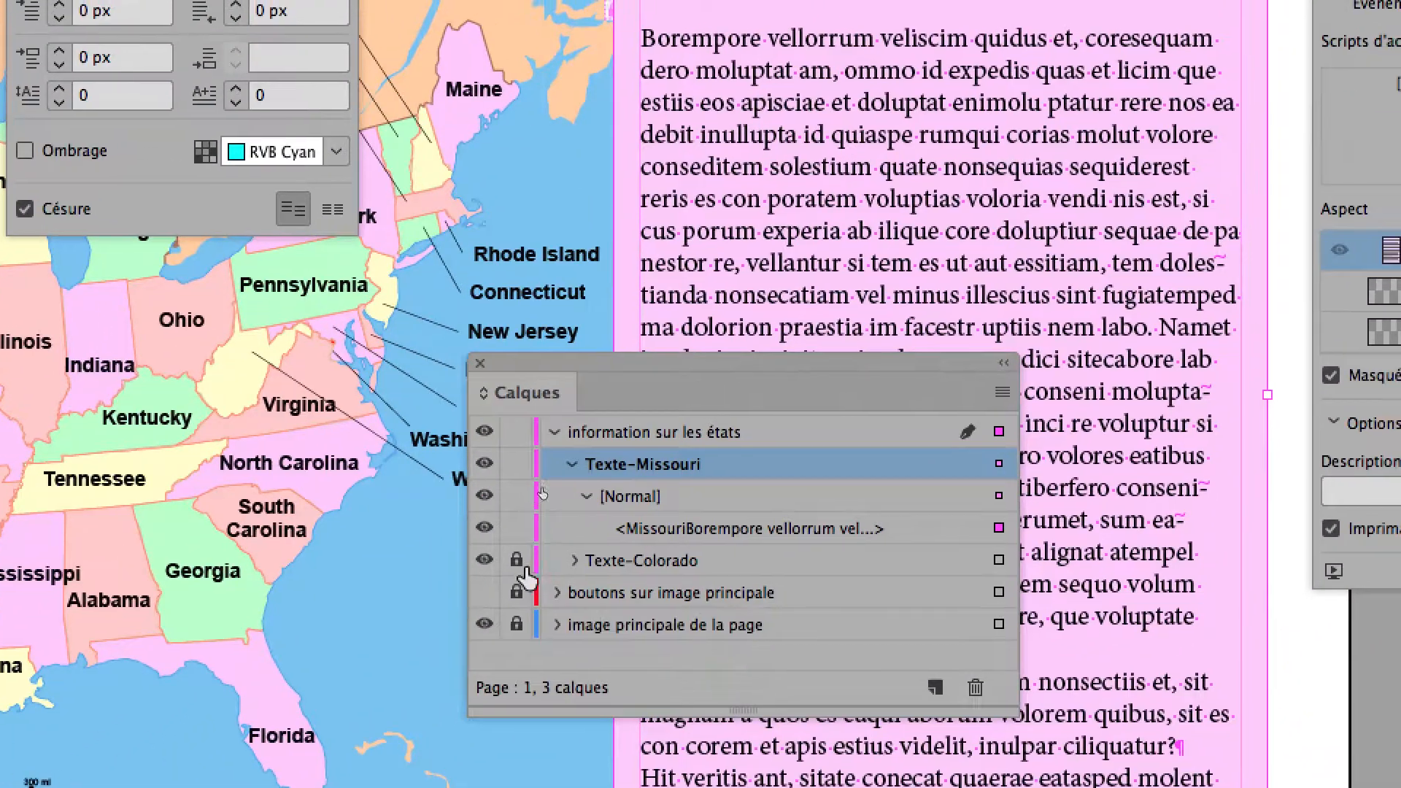
Step: Show the boutons sur image principale layer again over the map
left_click(511, 581)
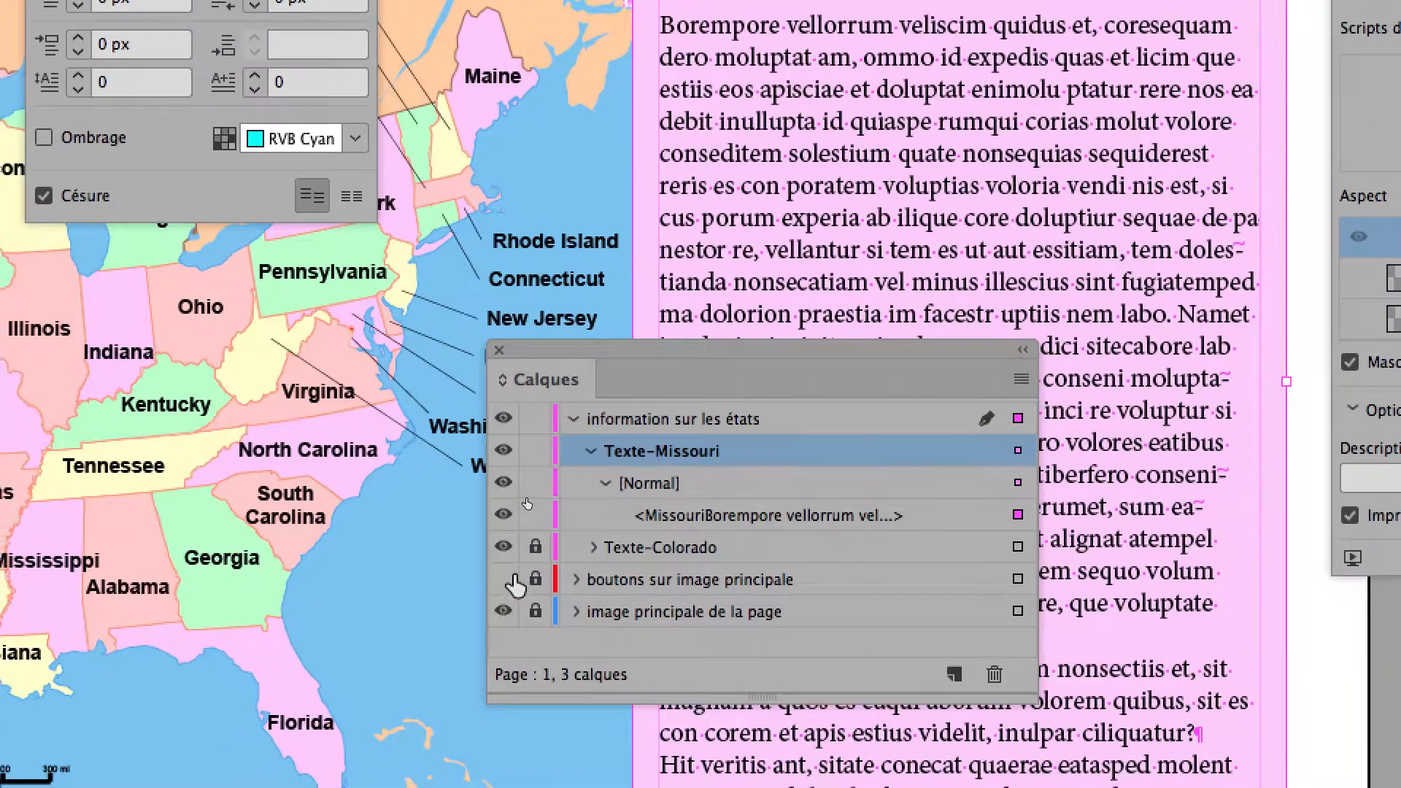
left_click(493, 584)
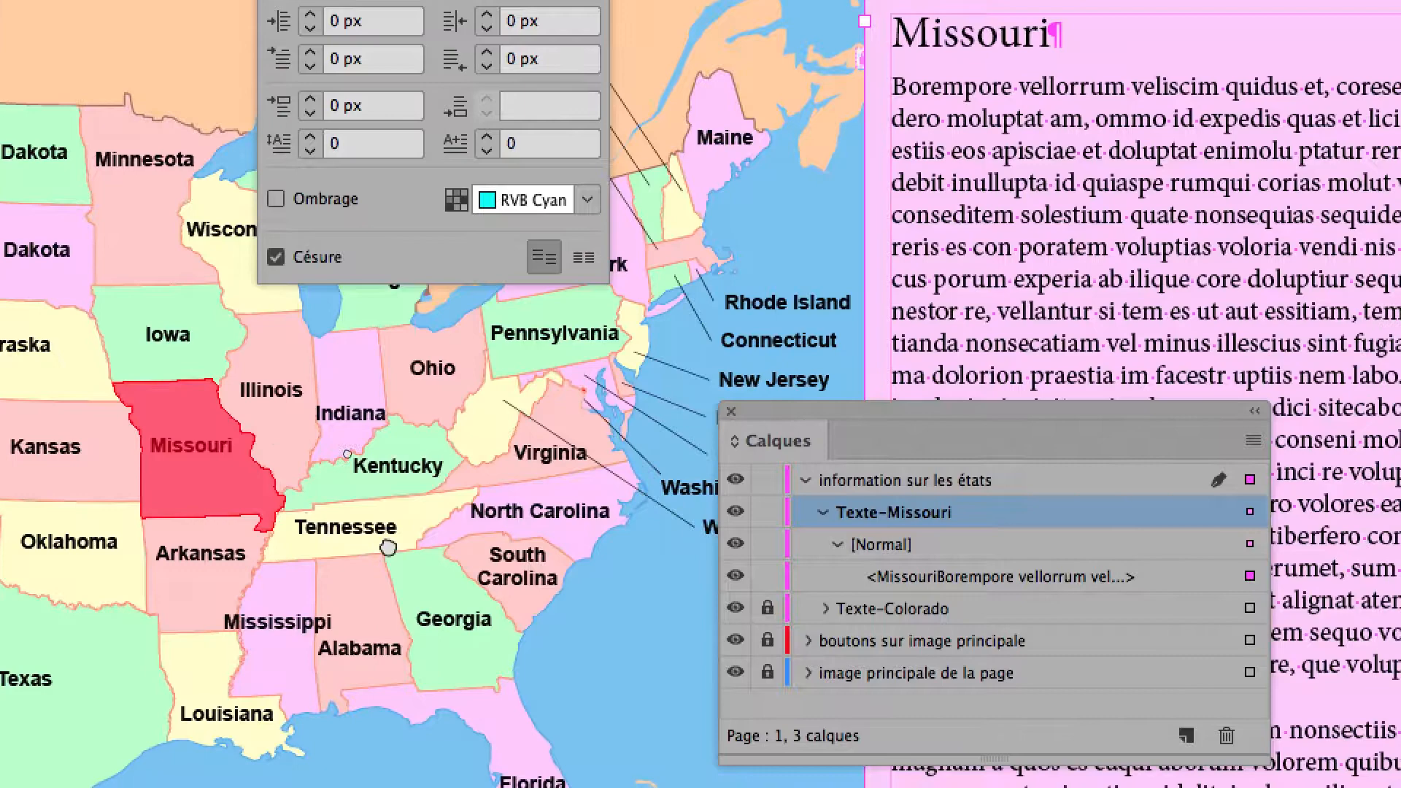
left_click_drag(388, 547, 596, 592)
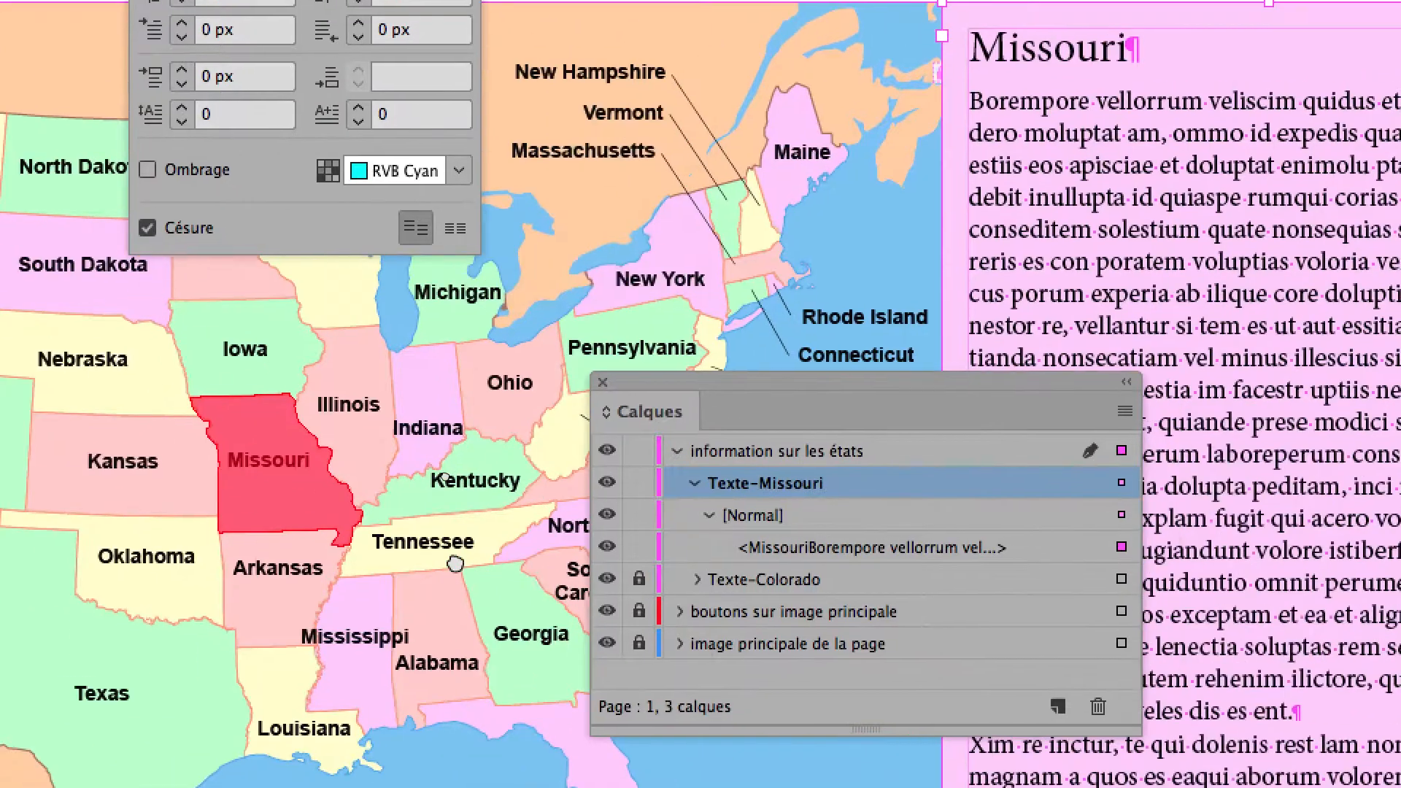